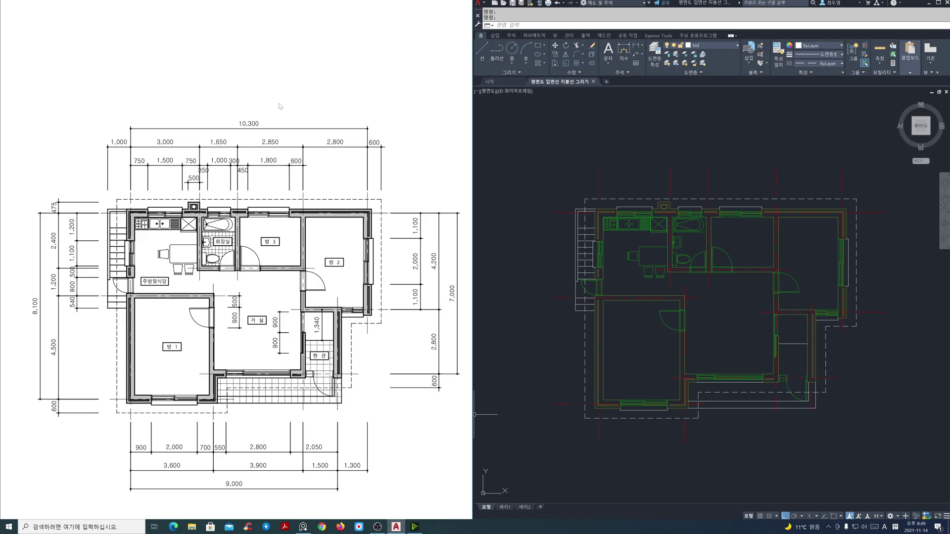
Unlock the txt layer and make it the current layer
{"action": "left_click", "coordinate": [709, 46]}
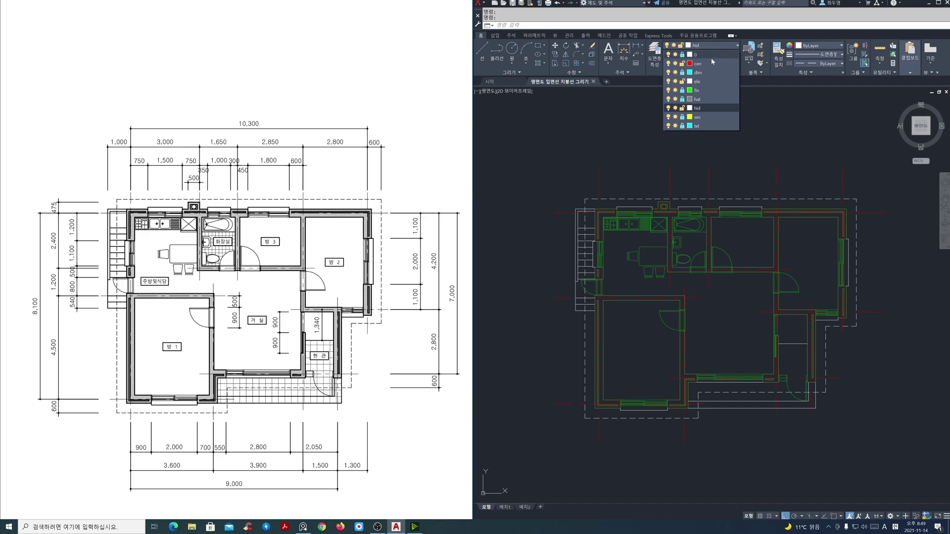
{"action": "left_click", "coordinate": [683, 126]}
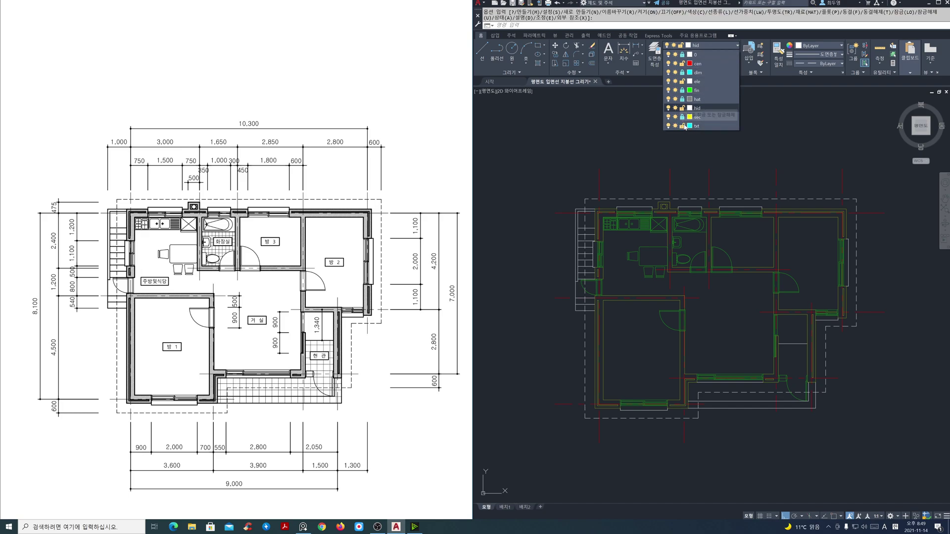
{"action": "left_click", "coordinate": [716, 127]}
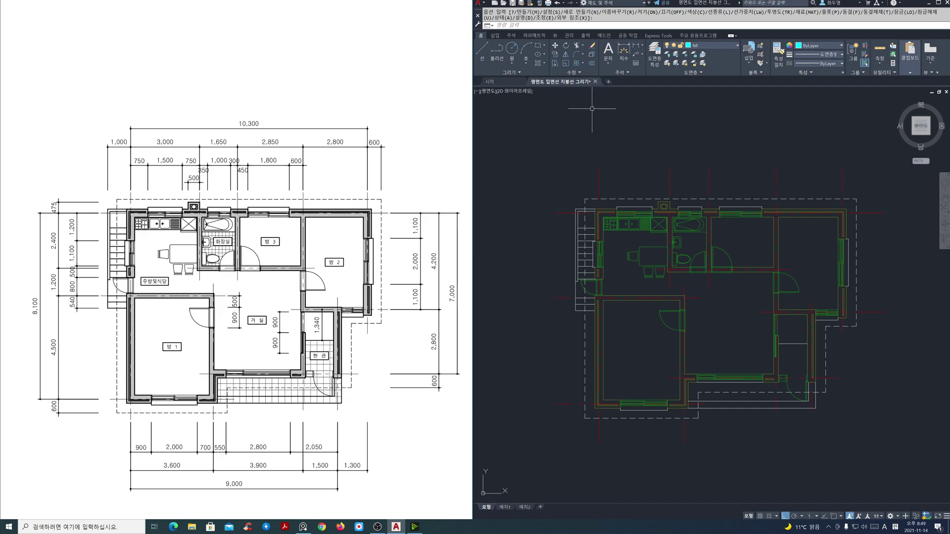
Start a multiline text box in the empty area above the floor plan, with a text height of 150
{"action": "type", "text": "T"}
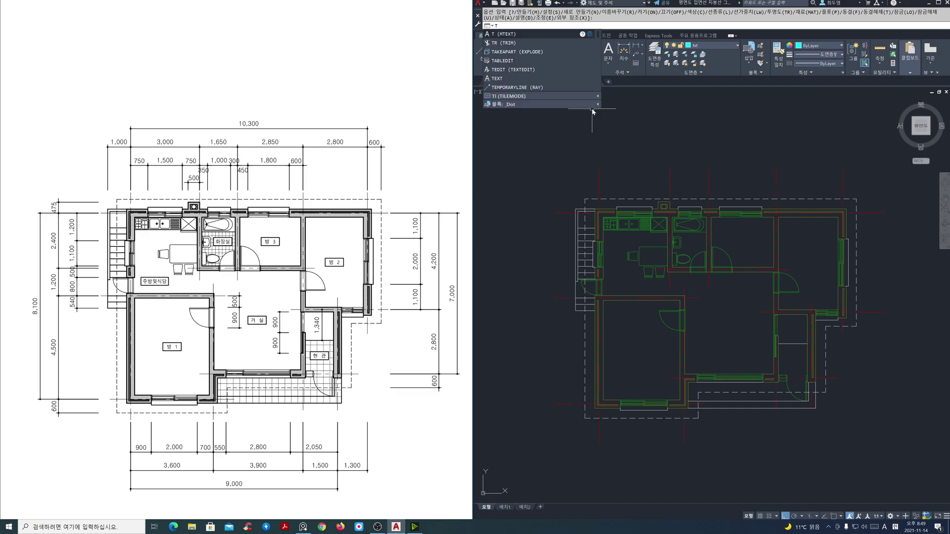
{"action": "key", "text": "Return"}
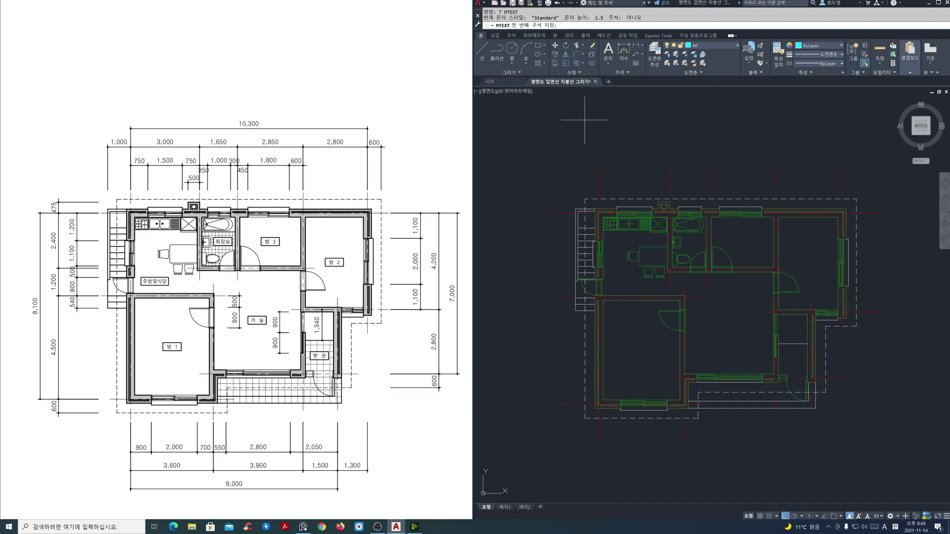
{"action": "left_click", "coordinate": [585, 103]}
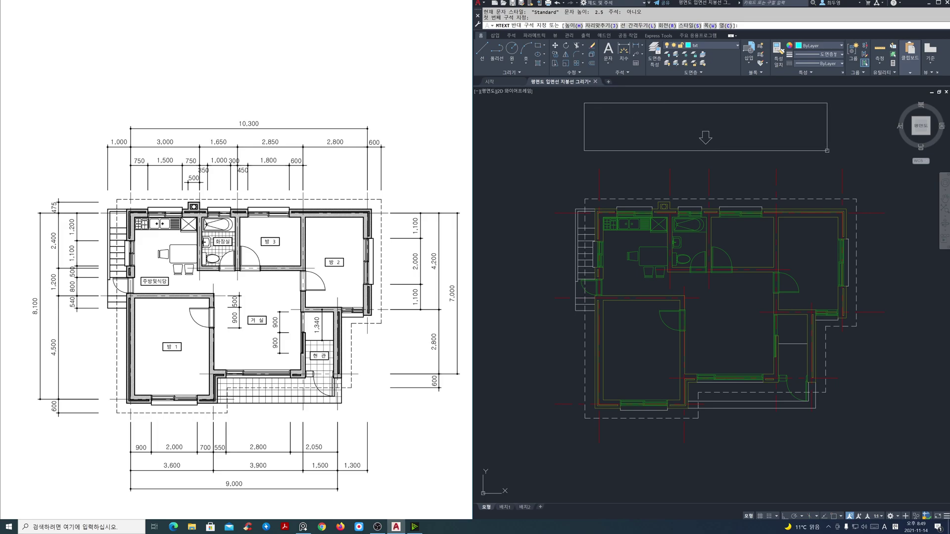
{"action": "left_click", "coordinate": [826, 150]}
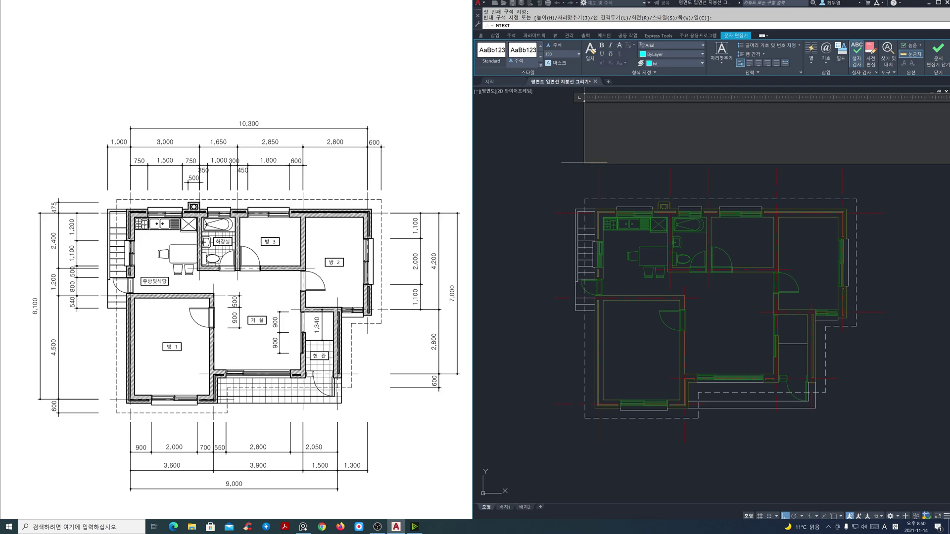
Set the multiline text's font to 돋움체 and its justification to middle center (MC)
{"action": "left_click", "coordinate": [691, 47]}
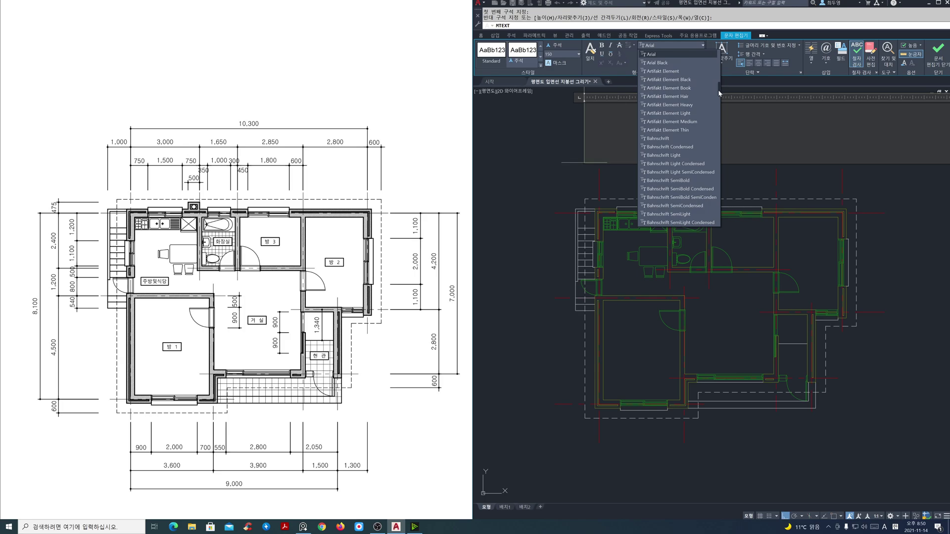
{"action": "left_click_drag", "start_coordinate": [718, 90], "coordinate": [711, 224]}
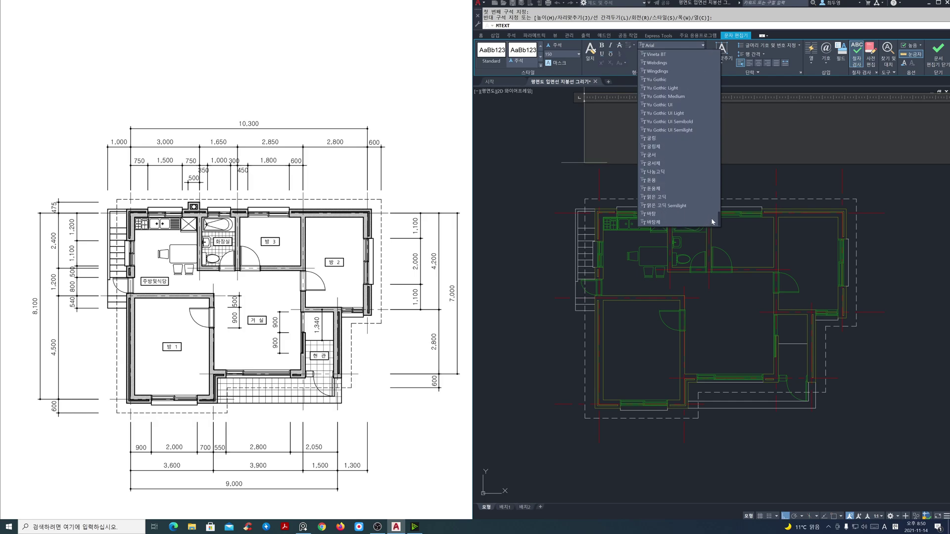
{"action": "left_click", "coordinate": [679, 189]}
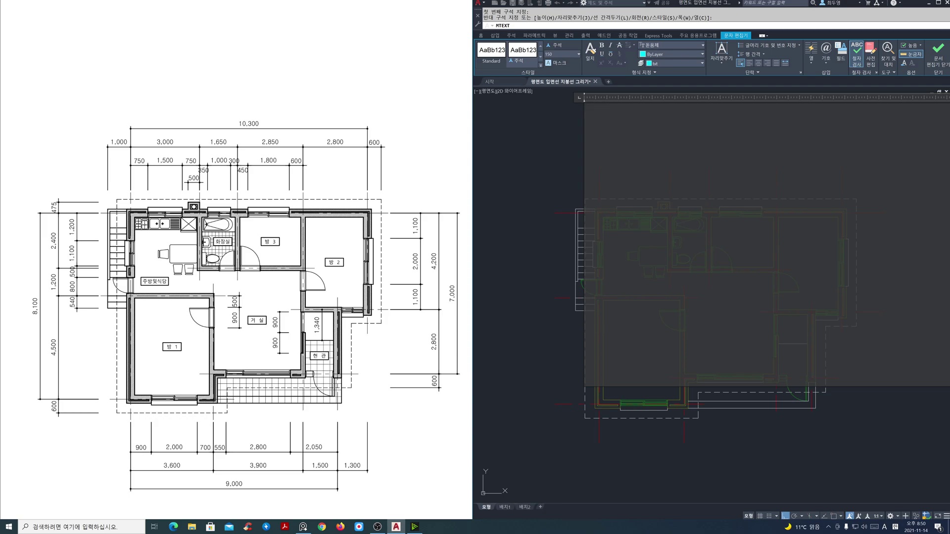
{"action": "left_click", "coordinate": [726, 63]}
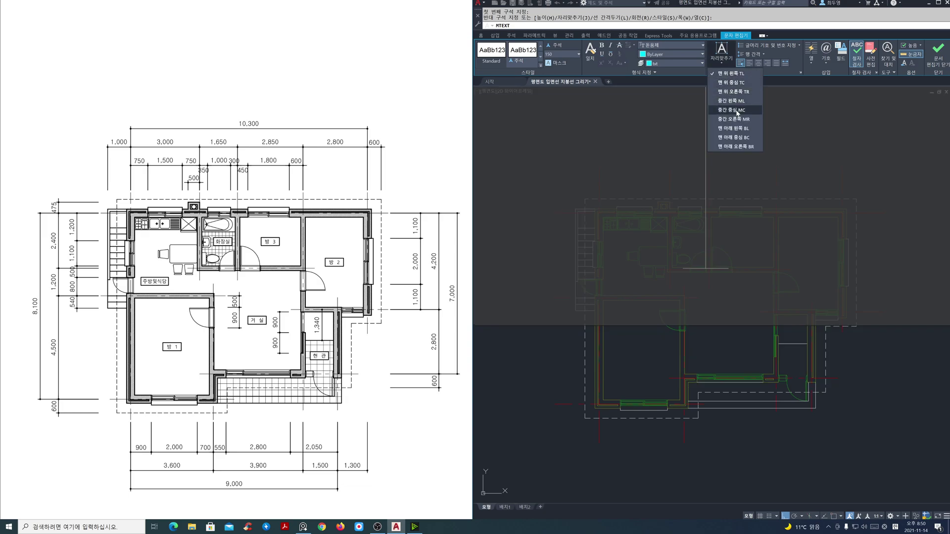
{"action": "left_click", "coordinate": [736, 110]}
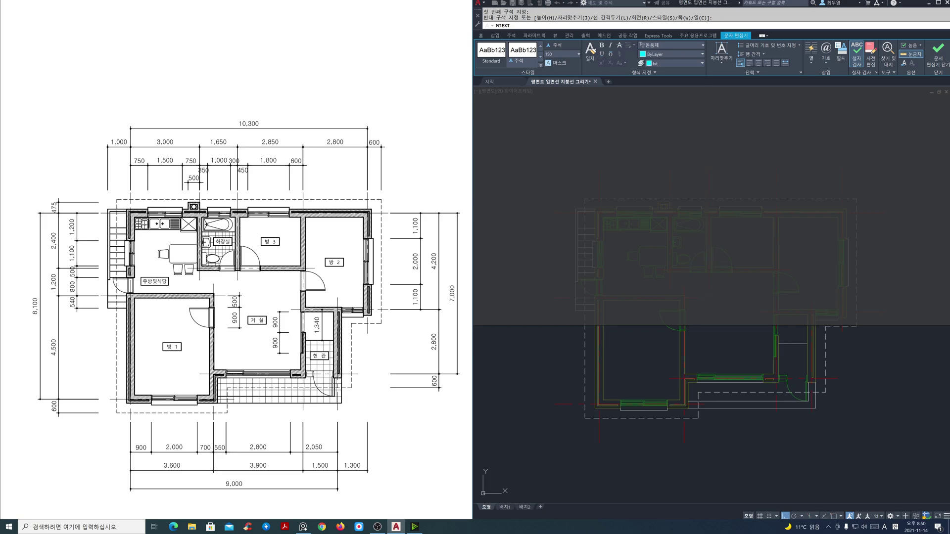
Enter 주방및식당 as the label text and finish the multiline text
{"action": "scroll", "coordinate": [736, 175], "scroll_direction": "down", "scroll_amount": 1}
{"action": "scroll", "coordinate": [736, 175], "scroll_direction": "down", "scroll_amount": 5}
{"action": "scroll", "coordinate": [769, 189], "scroll_direction": "up", "scroll_amount": 1}
{"action": "mouse_move", "coordinate": [770, 189]}
{"action": "middle_mouse_down"}
{"action": "mouse_move", "coordinate": [698, 255]}
{"action": "mouse_move", "coordinate": [722, 258]}
{"action": "middle_mouse_up"}
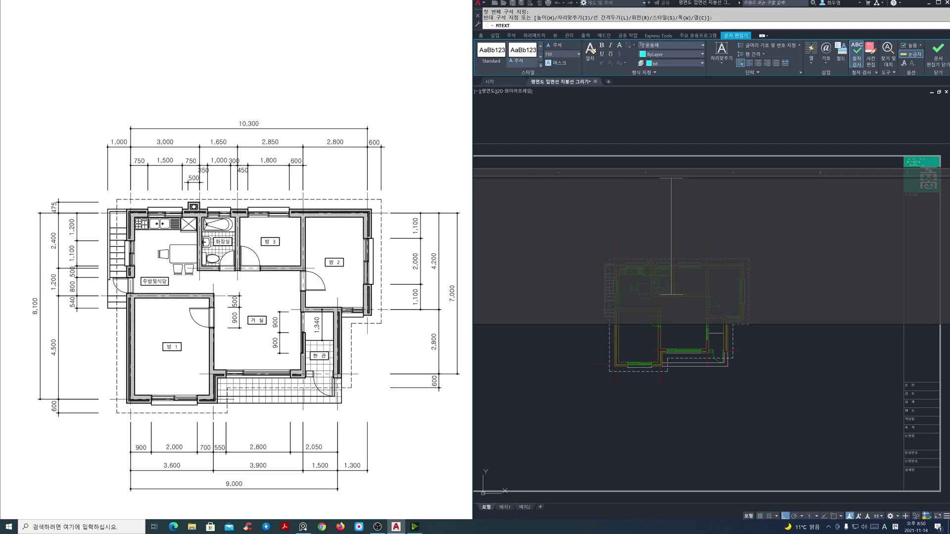
{"action": "scroll", "coordinate": [658, 226], "scroll_direction": "down", "scroll_amount": 1}
{"action": "scroll", "coordinate": [666, 216], "scroll_direction": "down", "scroll_amount": 1}
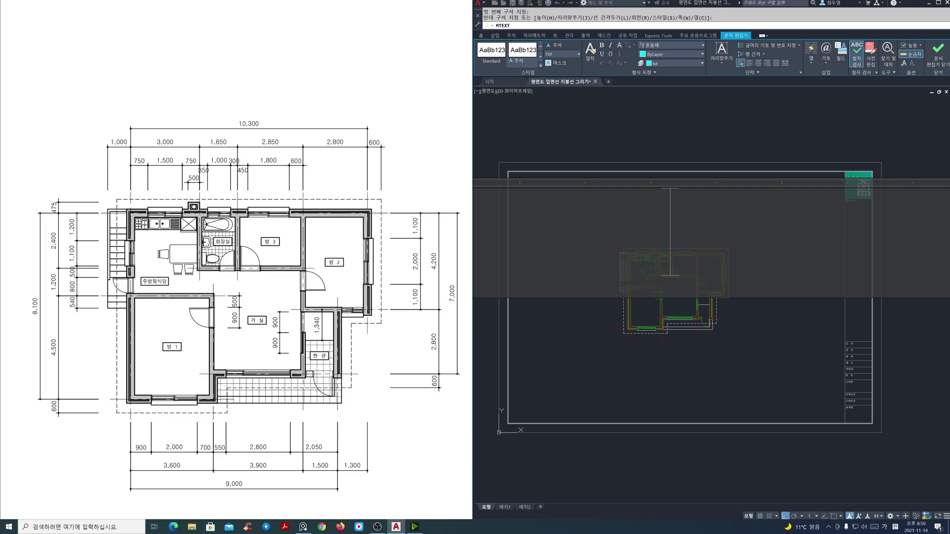
{"action": "type", "text": "주방"}
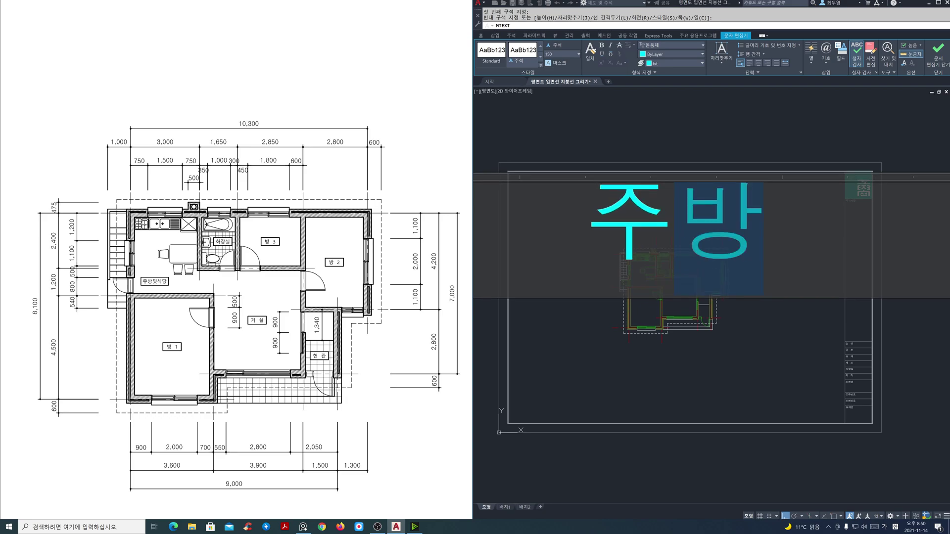
{"action": "type", "text": "ㅁㅣㅊㅅㅎ"}
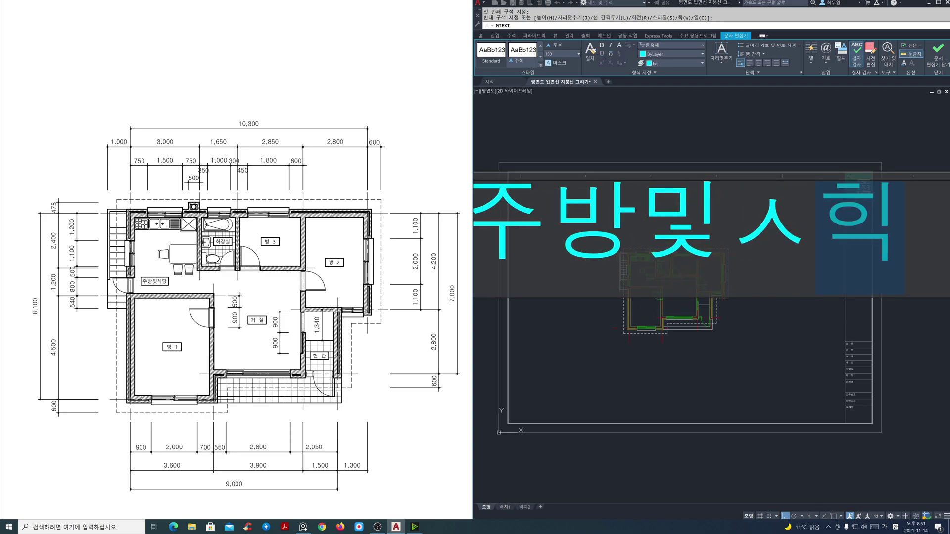
{"action": "key", "text": "BackSpace"}
{"action": "type", "text": "ㅣㄱㄷㅏ"}
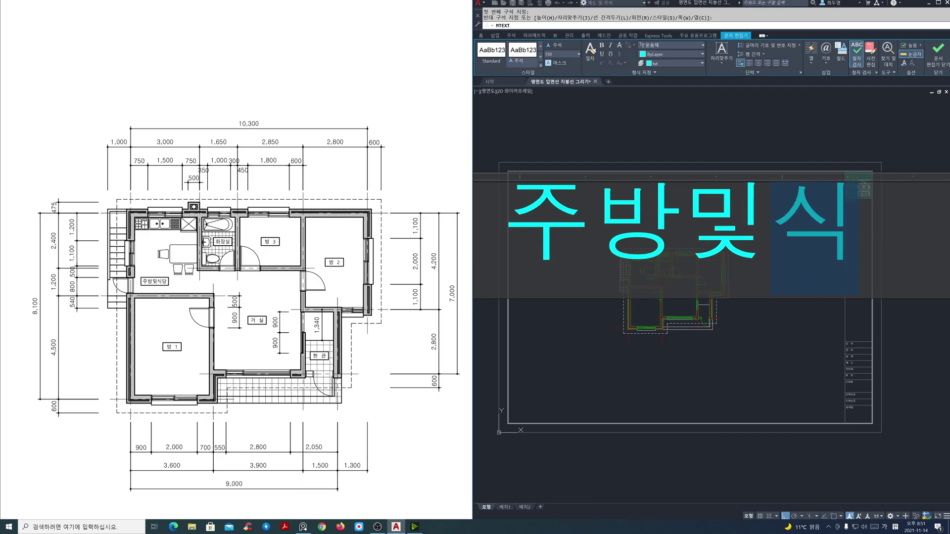
{"action": "type", "text": "ㅇ"}
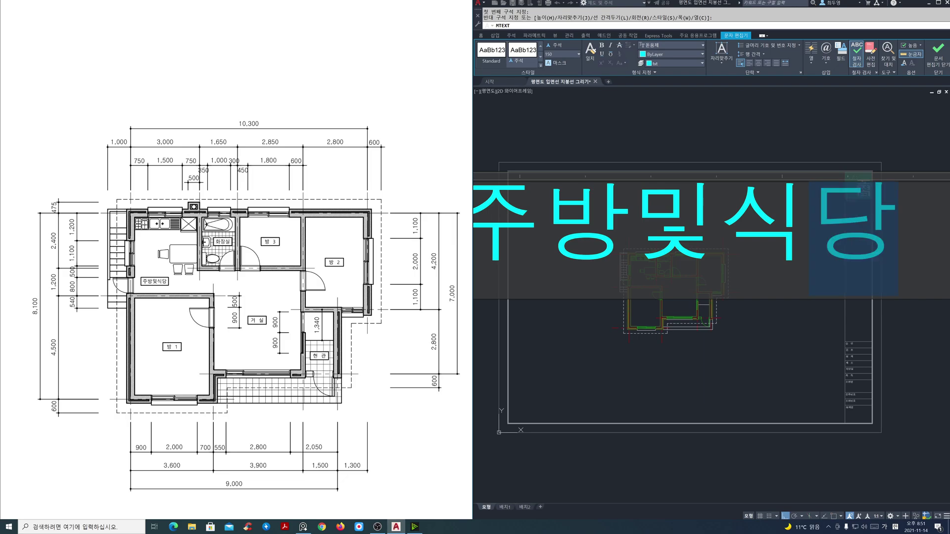
{"action": "left_click", "coordinate": [939, 55]}
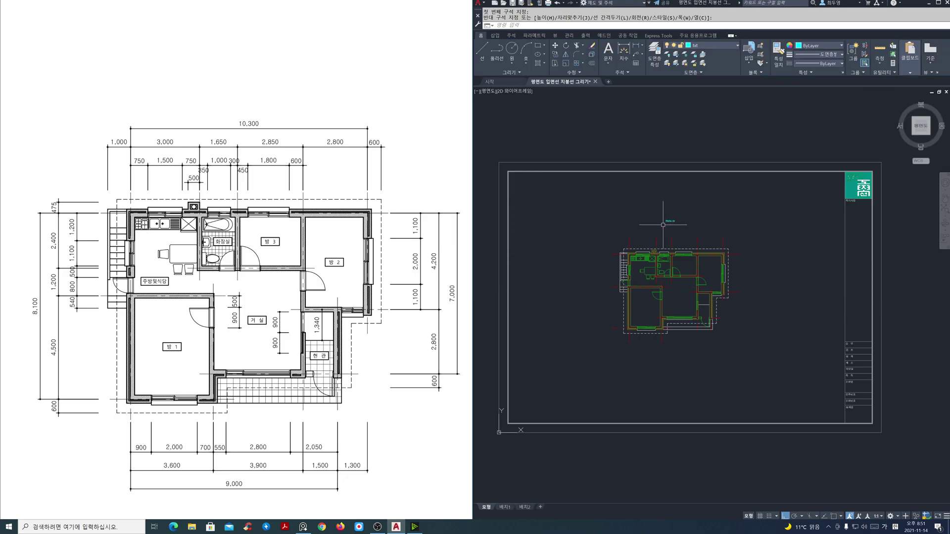
Move the 주방및식당 label from above the plan into the kitchen and dining area, below the table
{"action": "scroll", "coordinate": [663, 240], "scroll_direction": "up", "scroll_amount": 3}
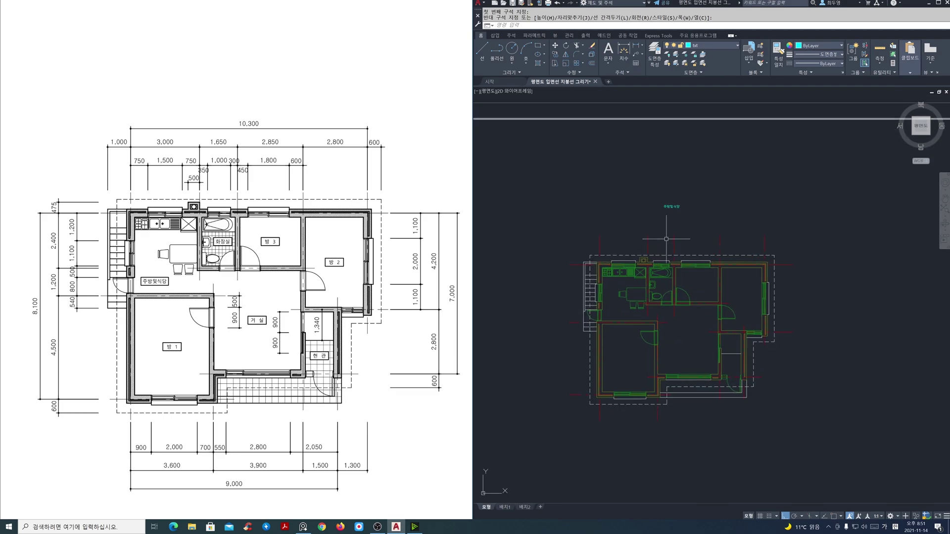
{"action": "scroll", "coordinate": [666, 240], "scroll_direction": "up", "scroll_amount": 2}
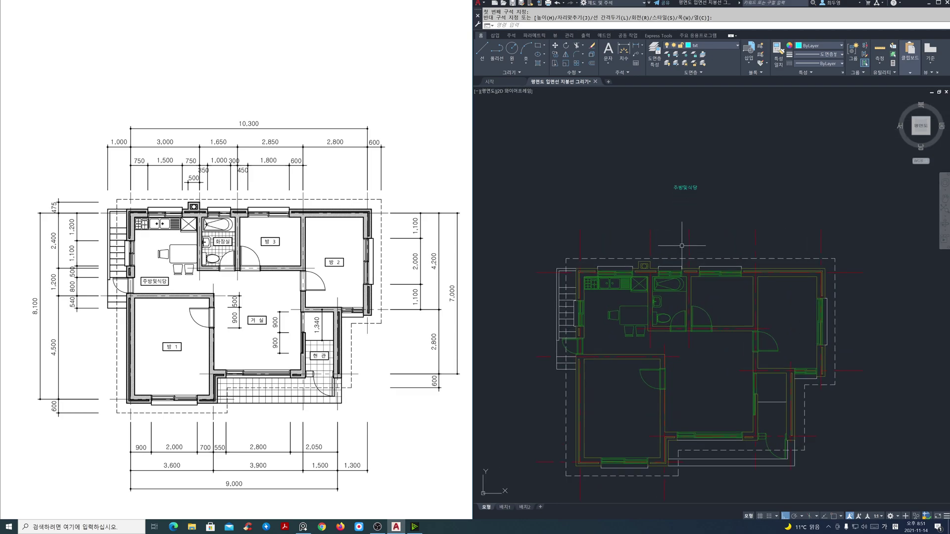
{"action": "middle_click_drag", "start_coordinate": [698, 248], "coordinate": [713, 231]}
{"action": "scroll", "coordinate": [712, 231], "scroll_direction": "up", "scroll_amount": 1}
{"action": "mouse_move", "coordinate": [713, 231]}
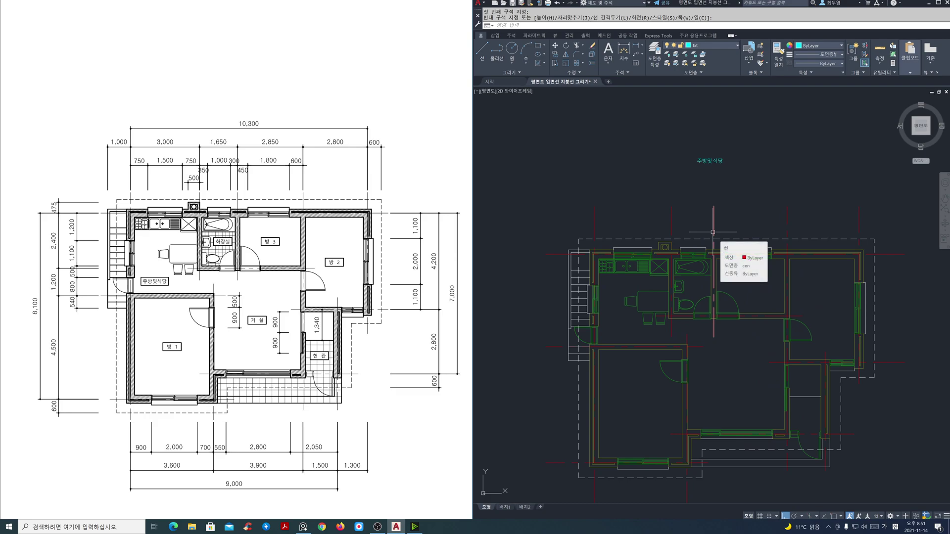
{"action": "middle_click_drag", "start_coordinate": [732, 169], "coordinate": [755, 221]}
{"action": "scroll", "coordinate": [724, 283], "scroll_direction": "up", "scroll_amount": 3}
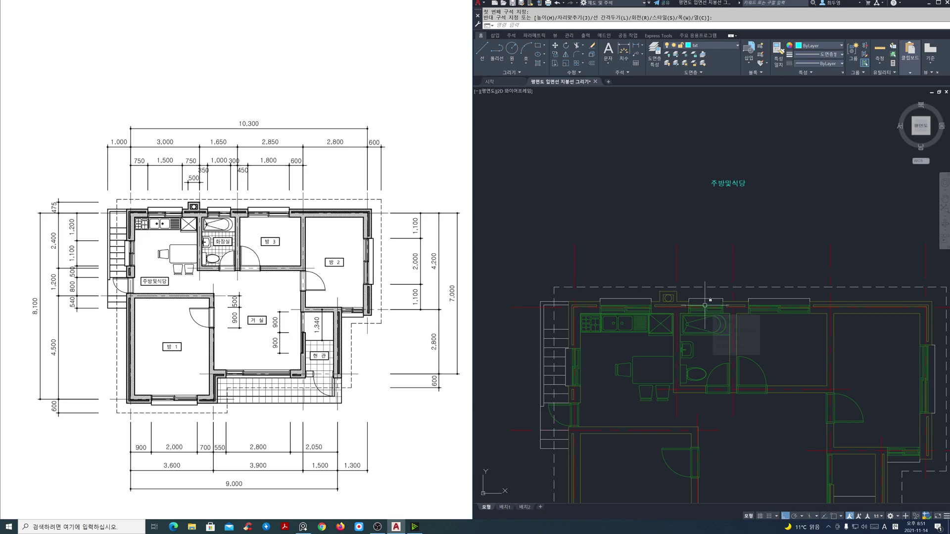
{"action": "type", "text": "m"}
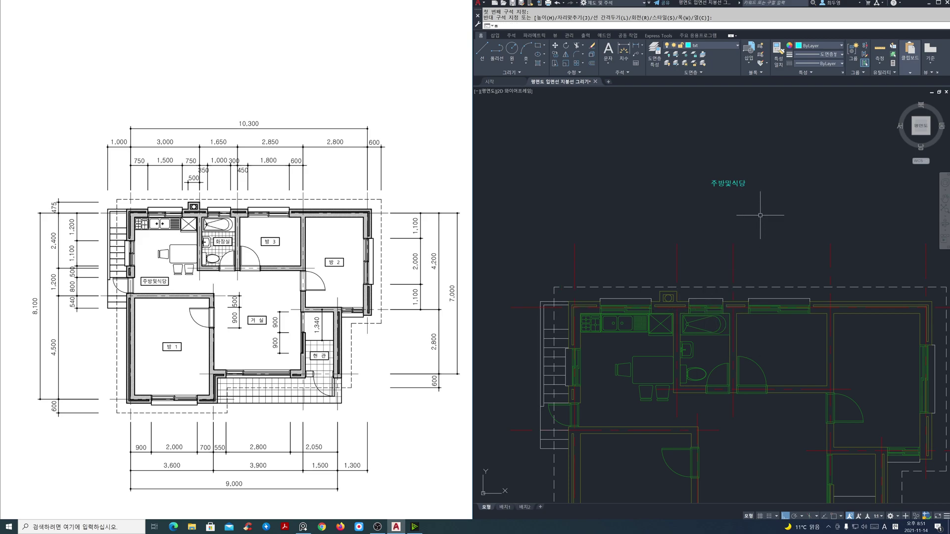
{"action": "key", "text": "Return"}
{"action": "left_click", "coordinate": [728, 183]}
{"action": "key", "text": "Return"}
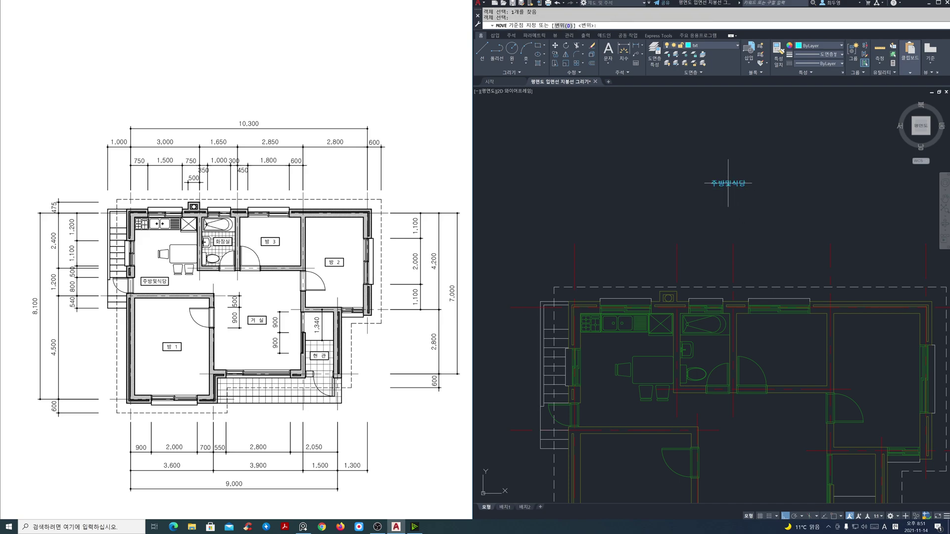
{"action": "left_click", "coordinate": [727, 183]}
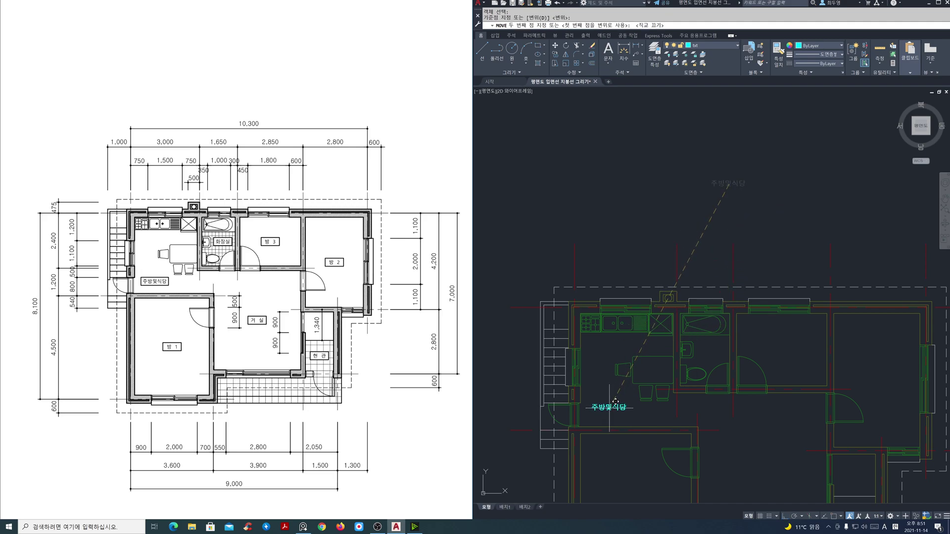
{"action": "left_click", "coordinate": [614, 399]}
Copy the 주방및식당 label into the bathroom, the three bedrooms, the entrance and the living room
{"action": "scroll", "coordinate": [638, 410], "scroll_direction": "down", "scroll_amount": 1}
{"action": "mouse_move", "coordinate": [638, 409]}
{"action": "middle_mouse_down"}
{"action": "mouse_move", "coordinate": [639, 418]}
{"action": "mouse_move", "coordinate": [647, 278]}
{"action": "mouse_move", "coordinate": [671, 306]}
{"action": "middle_mouse_up"}
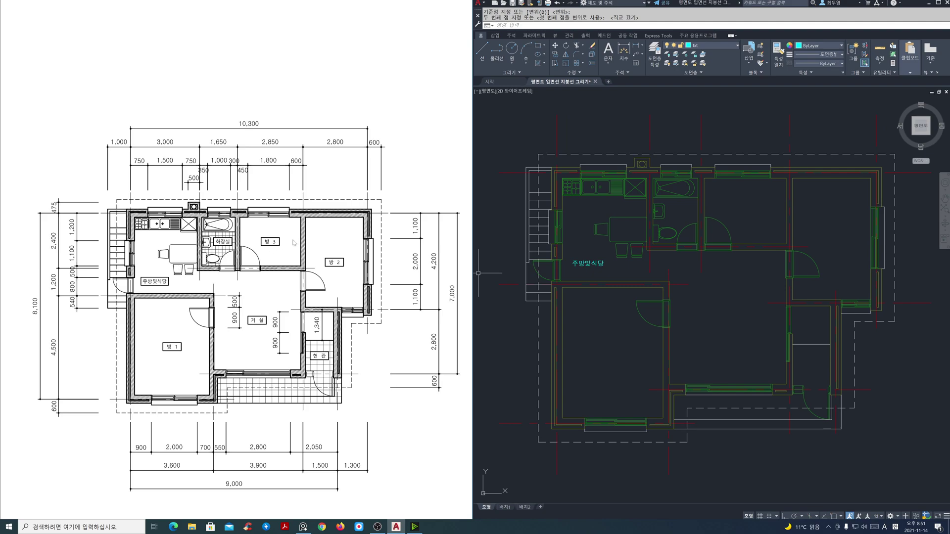
{"action": "type", "text": "co"}
{"action": "key", "text": "Return"}
{"action": "left_click", "coordinate": [590, 268]}
{"action": "key", "text": "Return"}
{"action": "left_click", "coordinate": [589, 264]}
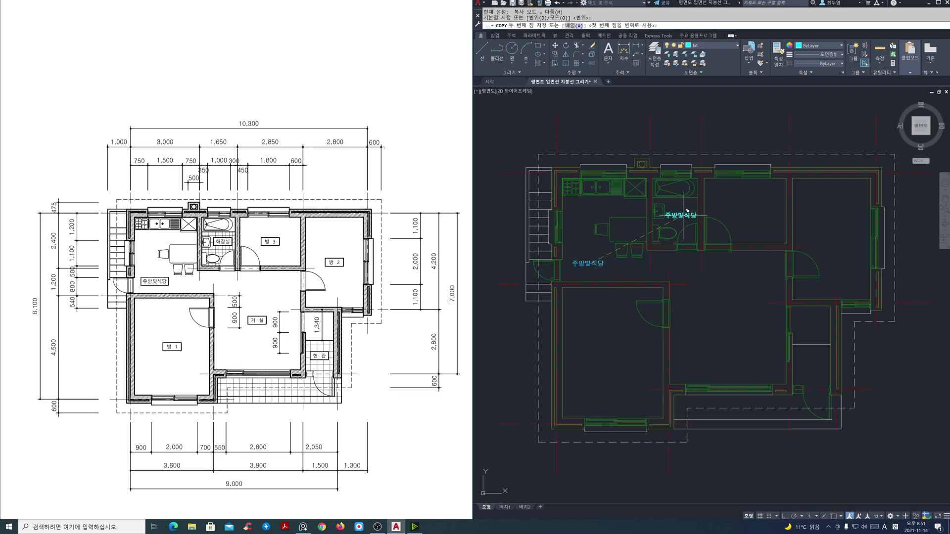
{"action": "left_click", "coordinate": [689, 212]}
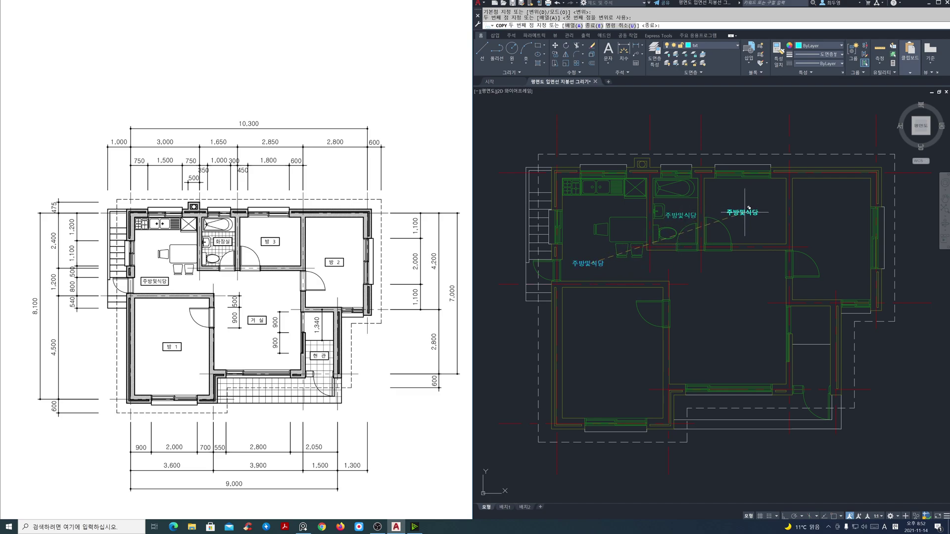
{"action": "left_click", "coordinate": [751, 207]}
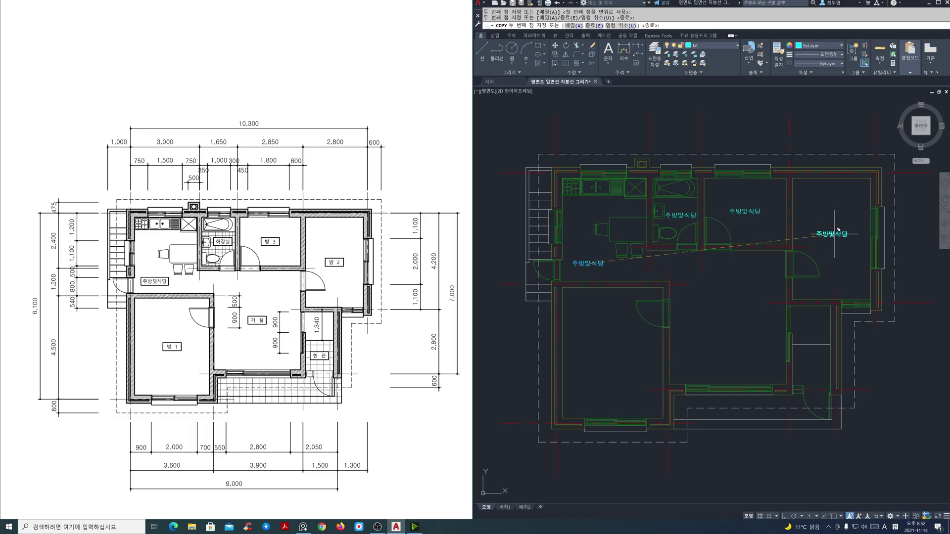
{"action": "left_click", "coordinate": [840, 231]}
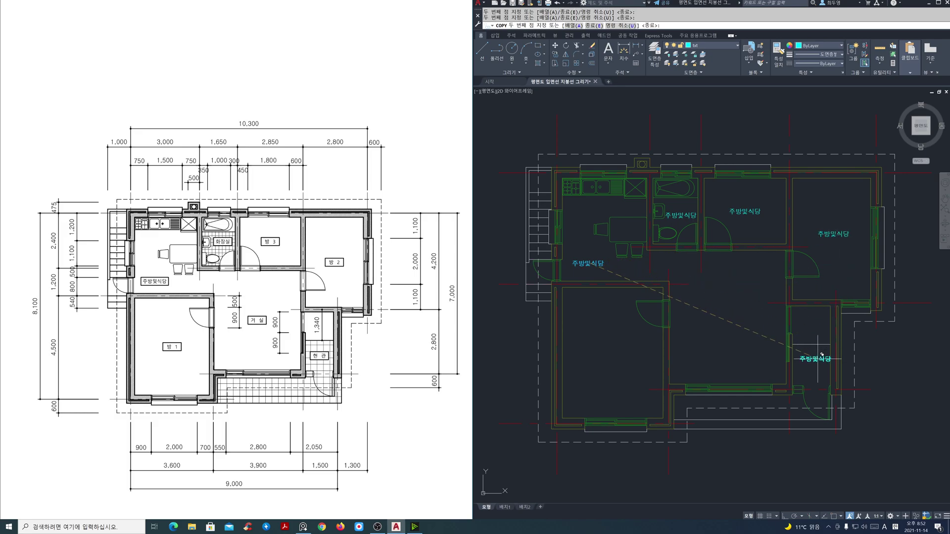
{"action": "left_click", "coordinate": [819, 364]}
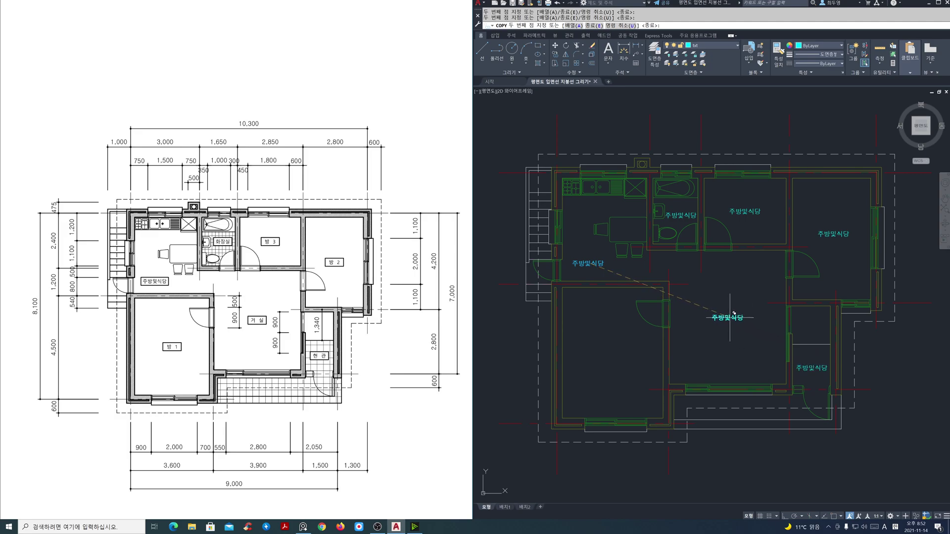
{"action": "left_click", "coordinate": [734, 312]}
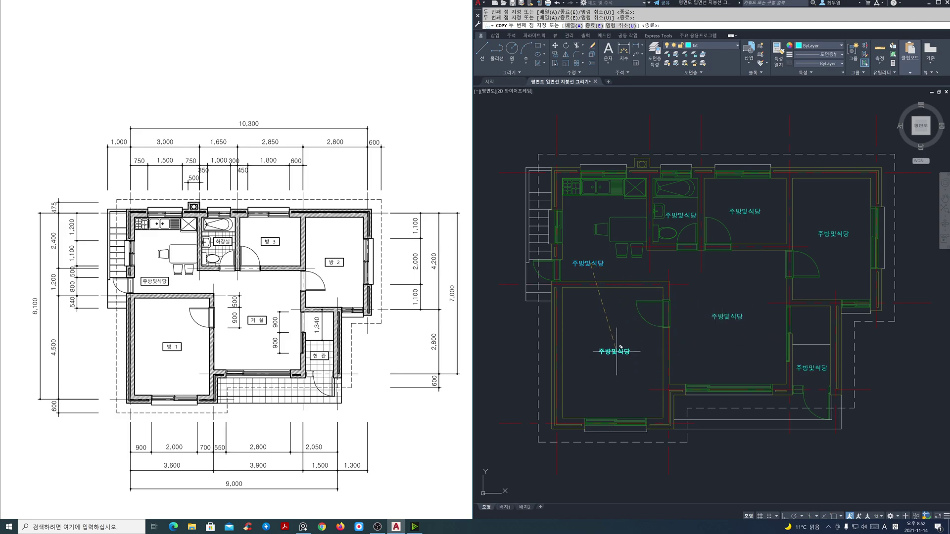
{"action": "left_click", "coordinate": [618, 348]}
{"action": "key", "text": "Return"}
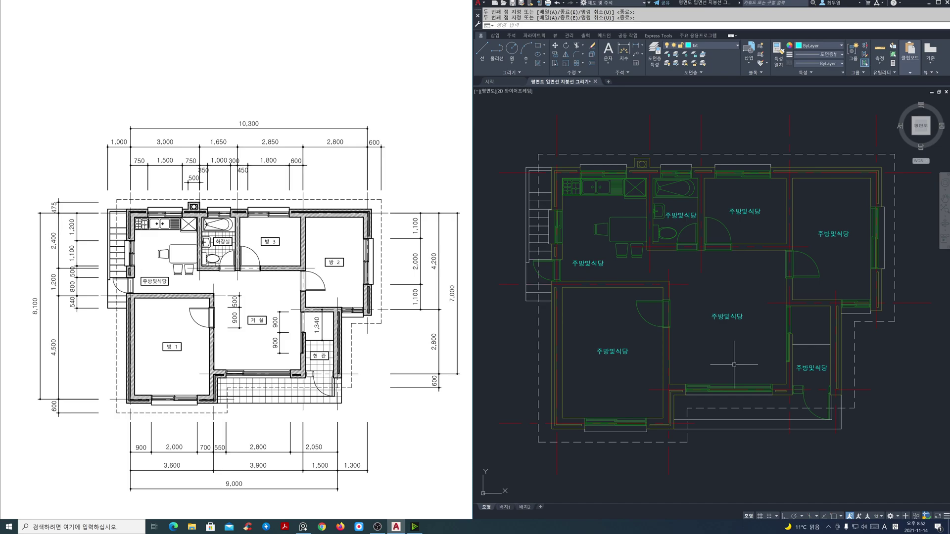
{"action": "left_click", "coordinate": [612, 351]}
{"action": "left_click", "coordinate": [613, 351]}
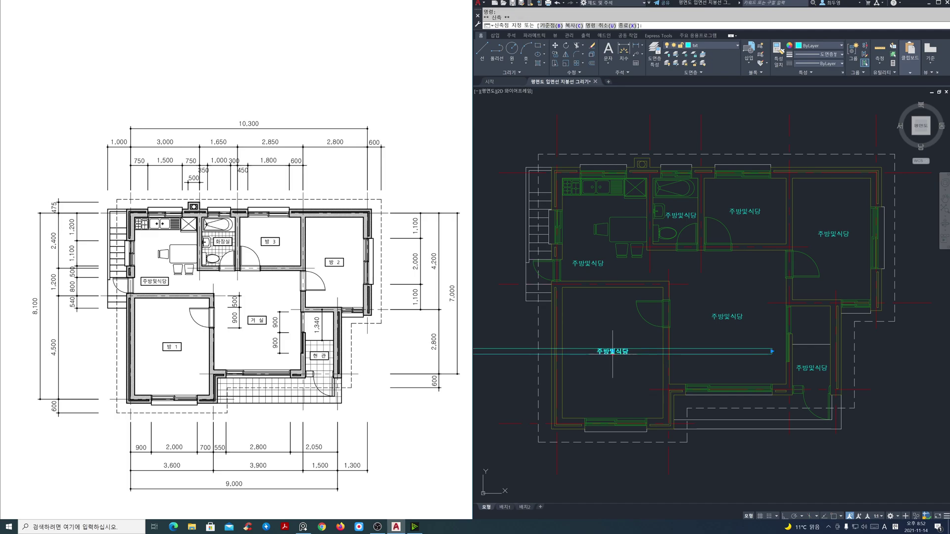
{"action": "key", "text": "Escape"}
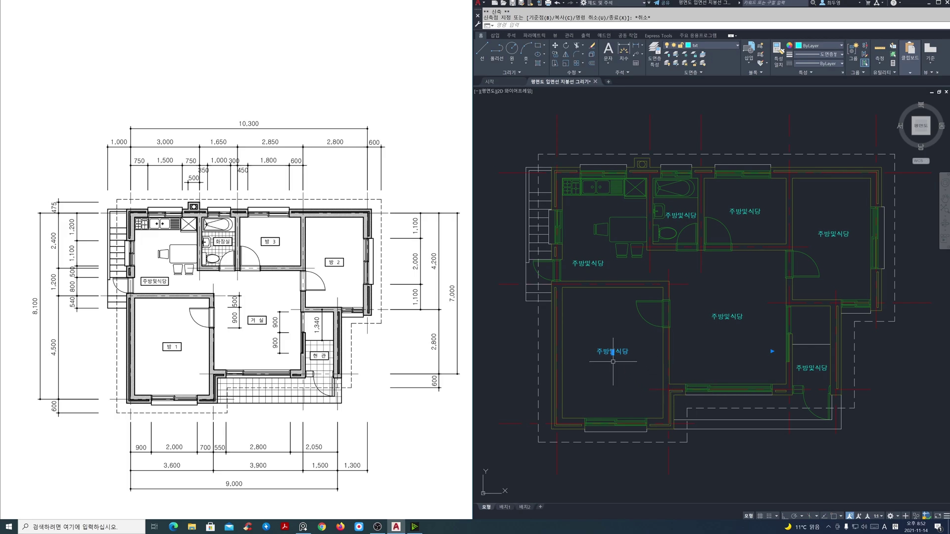
Change the label in the large bedroom below the kitchen to 방 1
{"action": "scroll", "coordinate": [609, 362], "scroll_direction": "up", "scroll_amount": 3}
{"action": "scroll", "coordinate": [609, 355], "scroll_direction": "up", "scroll_amount": 2}
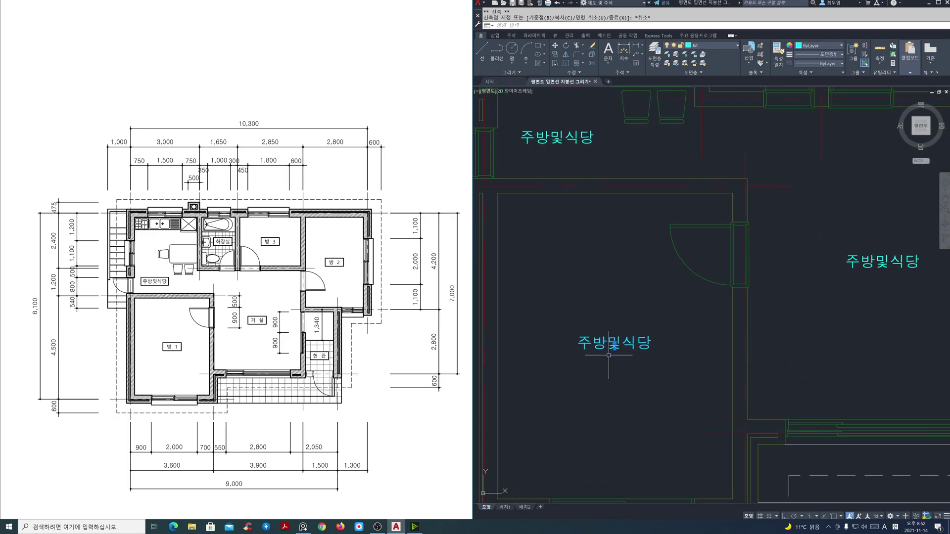
{"action": "double_click", "coordinate": [634, 343]}
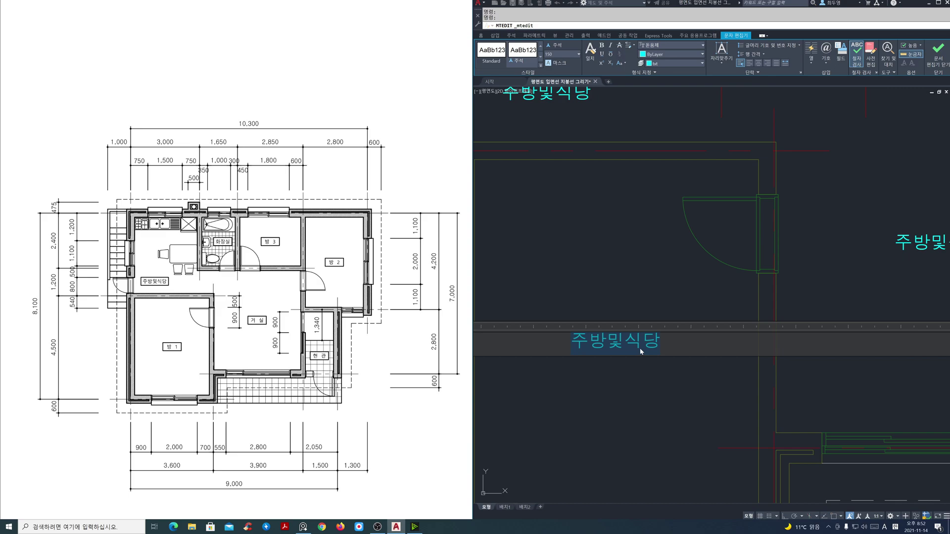
{"action": "type", "text": "방  1"}
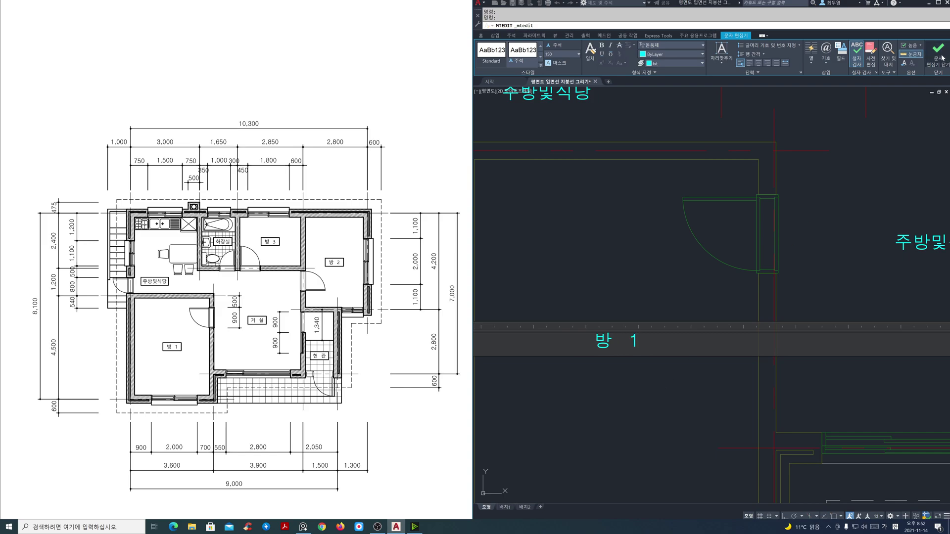
{"action": "left_click", "coordinate": [663, 261]}
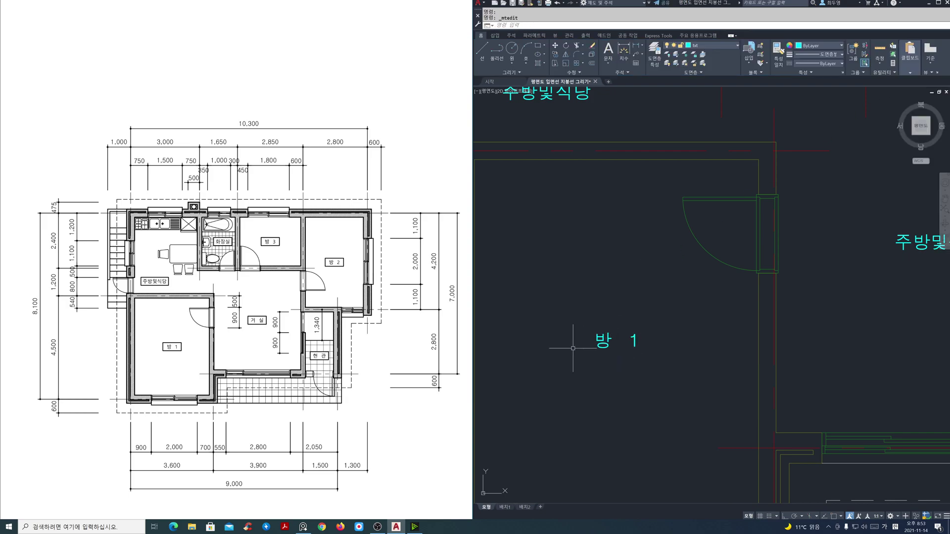
Change the label in the living room to 거 실
{"action": "scroll", "coordinate": [653, 339], "scroll_direction": "down", "scroll_amount": 4}
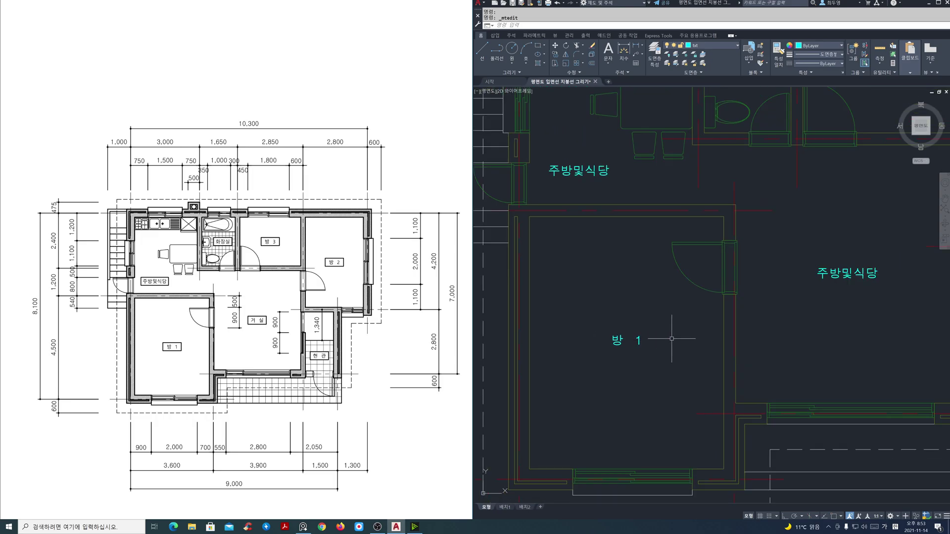
{"action": "middle_click_drag", "start_coordinate": [849, 294], "coordinate": [676, 343]}
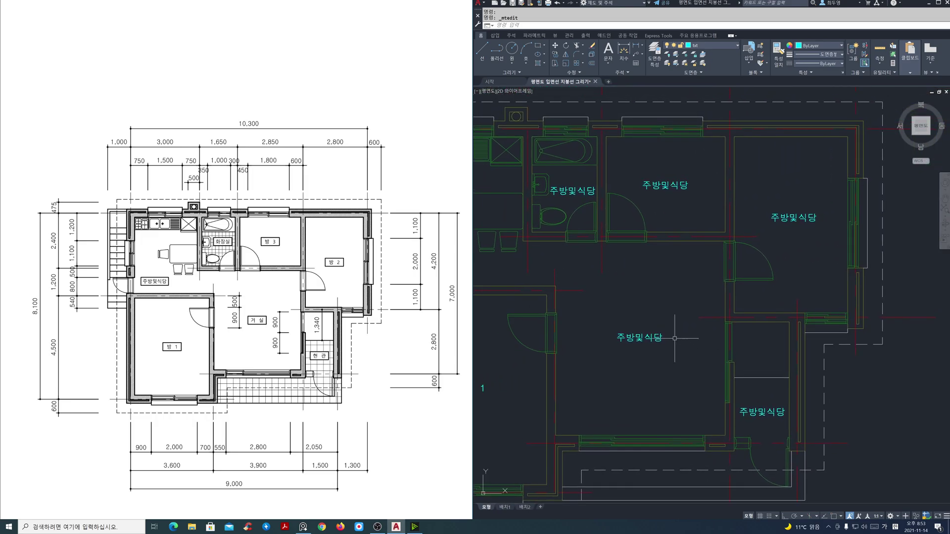
{"action": "double_click", "coordinate": [639, 338]}
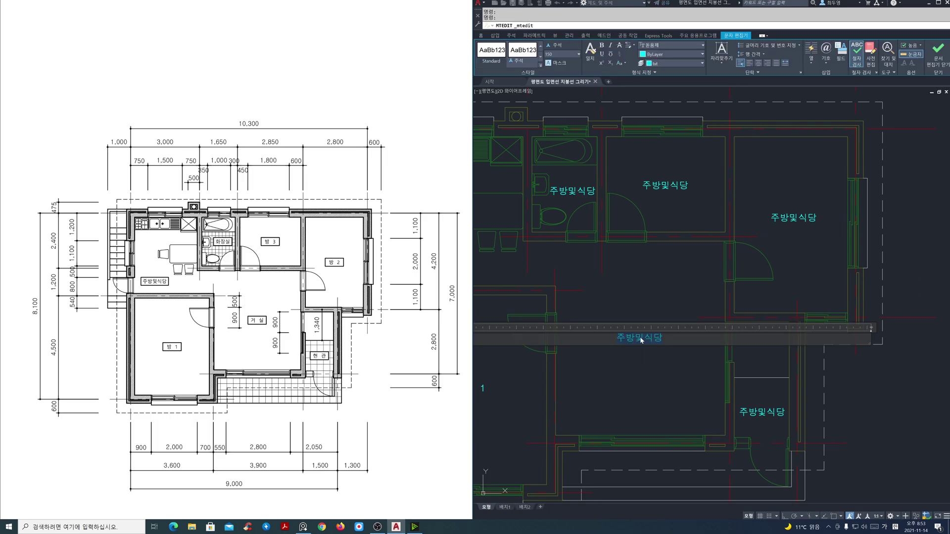
{"action": "type", "text": "거 실"}
{"action": "left_click", "coordinate": [679, 384]}
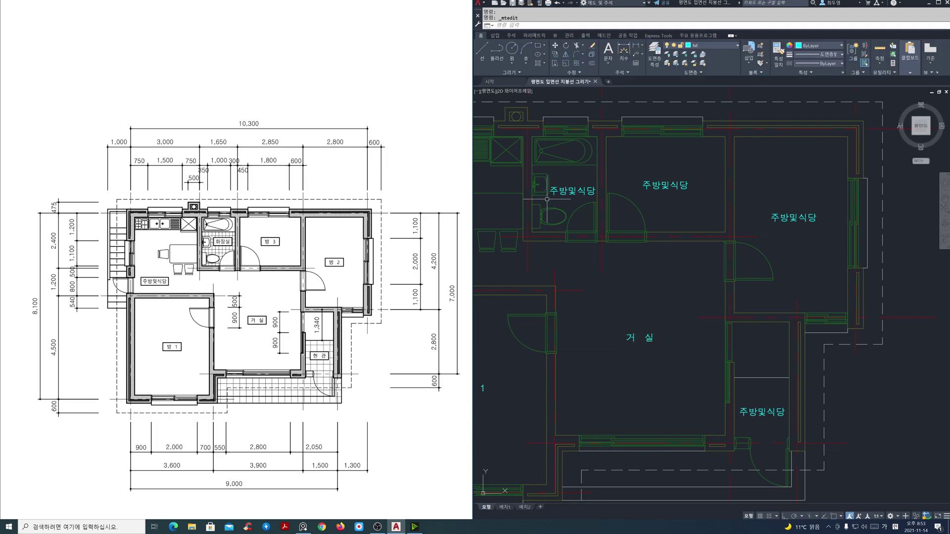
Change the bathroom label to 화장실 and the label in the bedroom beside it to 방 3
{"action": "double_click", "coordinate": [567, 192]}
{"action": "type", "text": "호장실"}
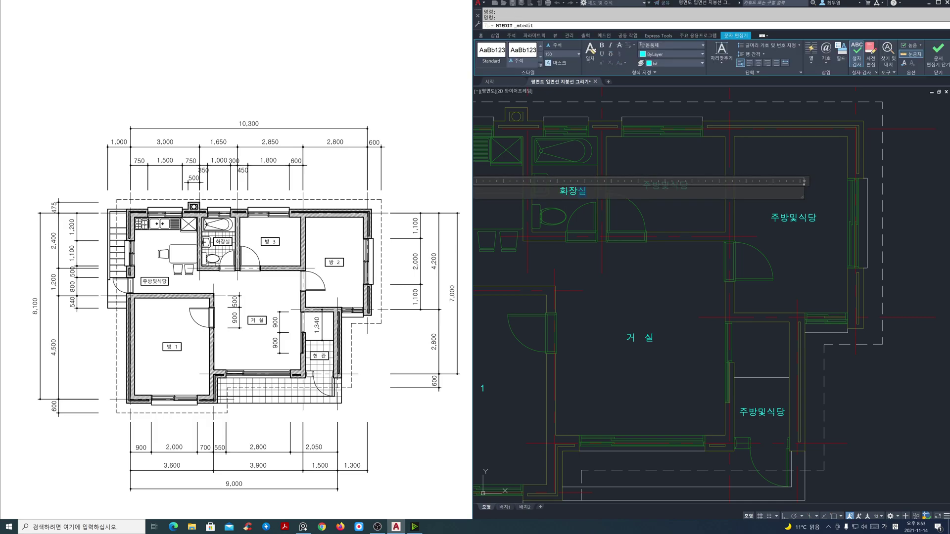
{"action": "left_click", "coordinate": [668, 207]}
{"action": "double_click", "coordinate": [654, 183]}
{"action": "type", "text": "방  3"}
{"action": "left_click", "coordinate": [718, 213]}
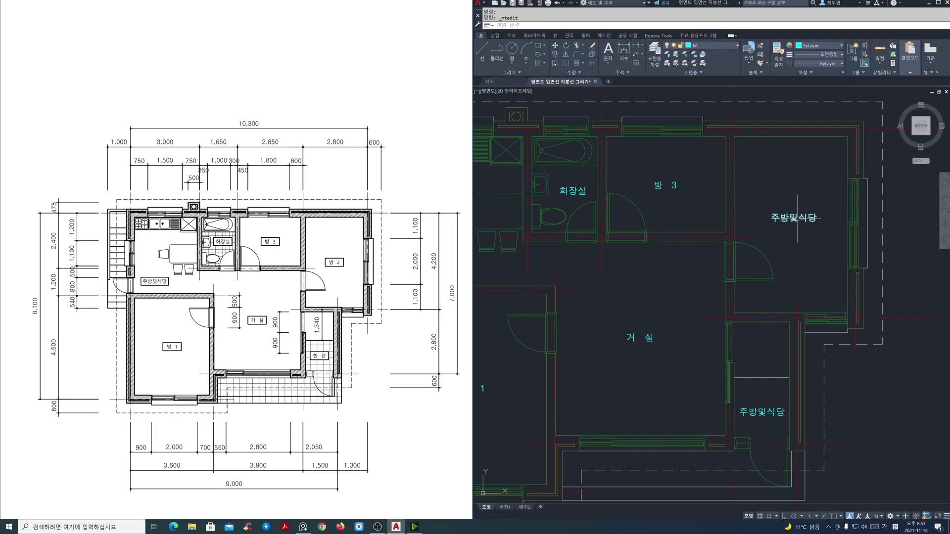
Change the label in the upper right bedroom of the plan to 방 2 and the entrance label to 현 관
{"action": "double_click", "coordinate": [793, 219]}
{"action": "type", "text": "방  2"}
{"action": "left_click", "coordinate": [826, 303]}
{"action": "double_click", "coordinate": [759, 413]}
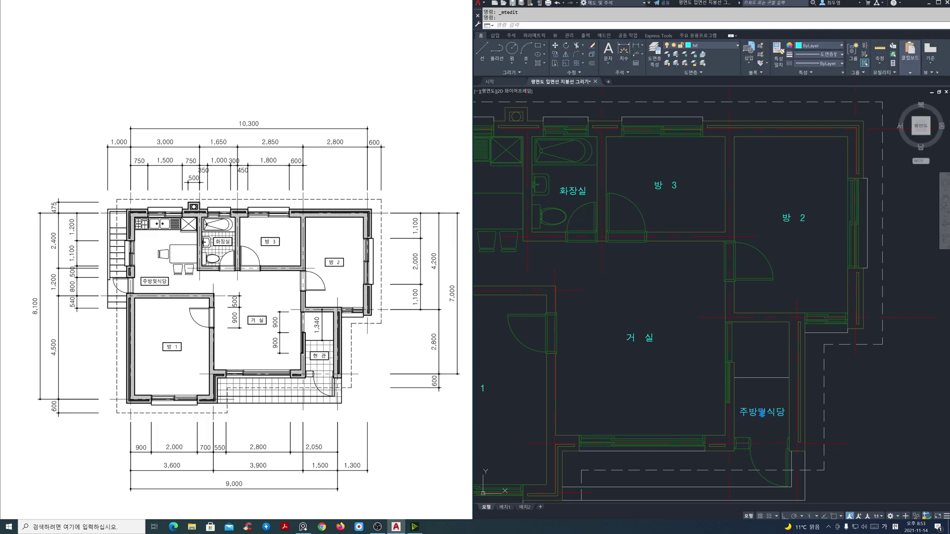
{"action": "type", "text": "혀"}
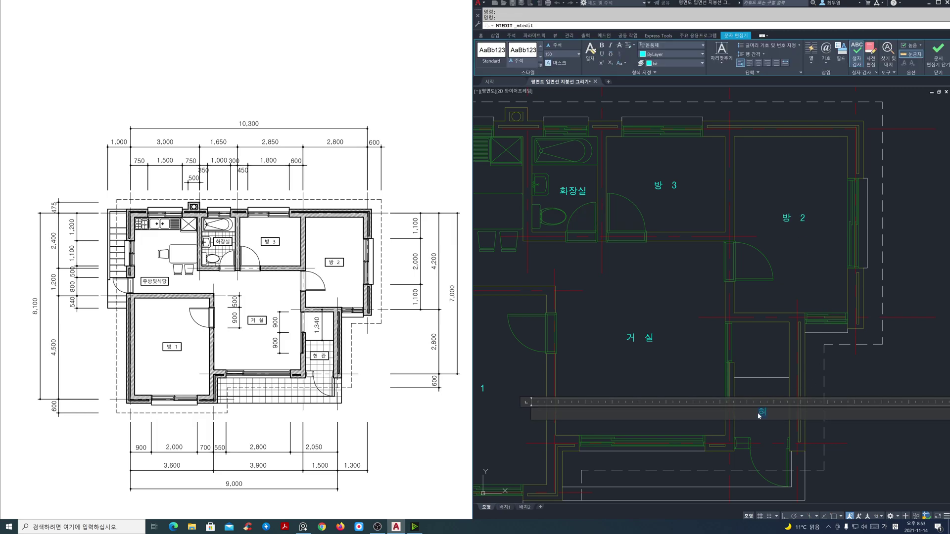
{"action": "type", "text": "ㄴ  과ㄴ"}
{"action": "left_click", "coordinate": [771, 356]}
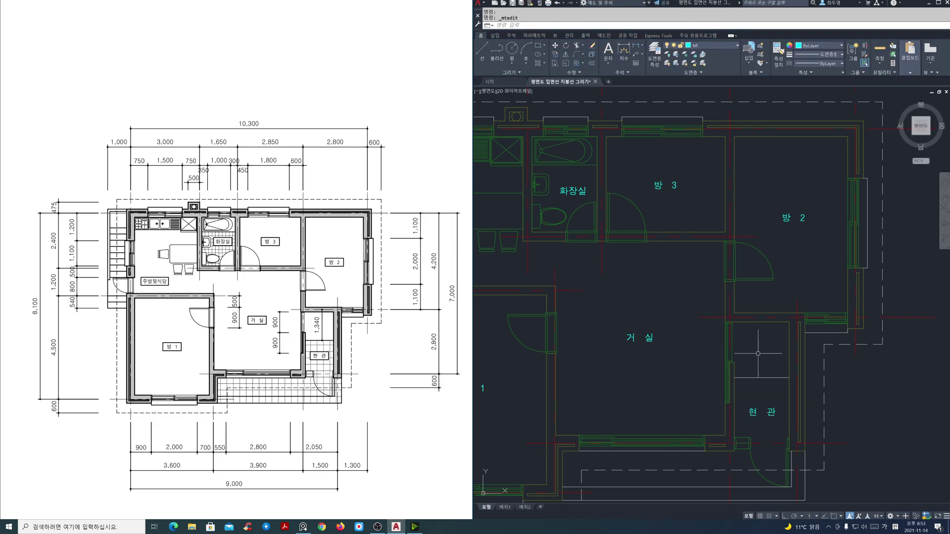
Enclose all seven room labels in variable-size rectangles with Enclose in Object, using an offset factor of 0.35
{"action": "scroll", "coordinate": [770, 356], "scroll_direction": "down", "scroll_amount": 2}
{"action": "middle_click_drag", "start_coordinate": [694, 334], "coordinate": [762, 339]}
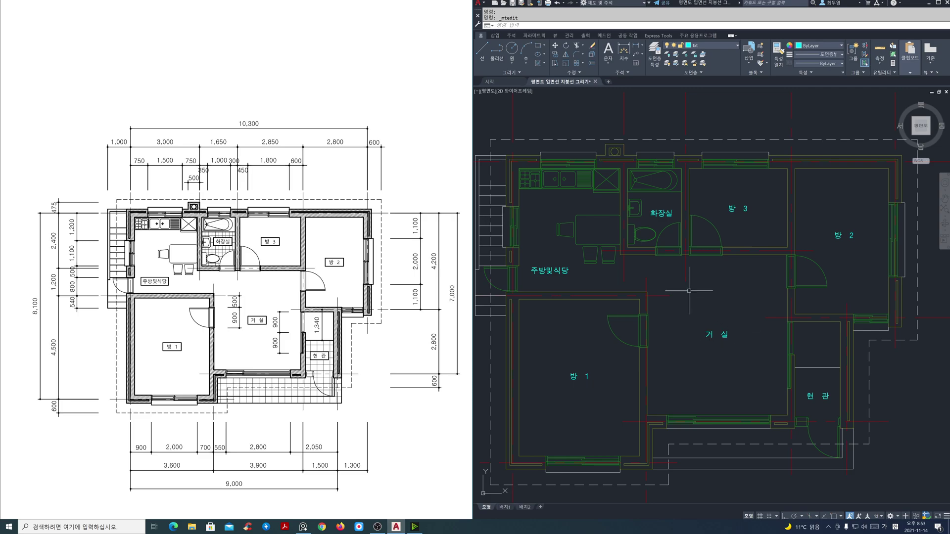
{"action": "left_click", "coordinate": [659, 36]}
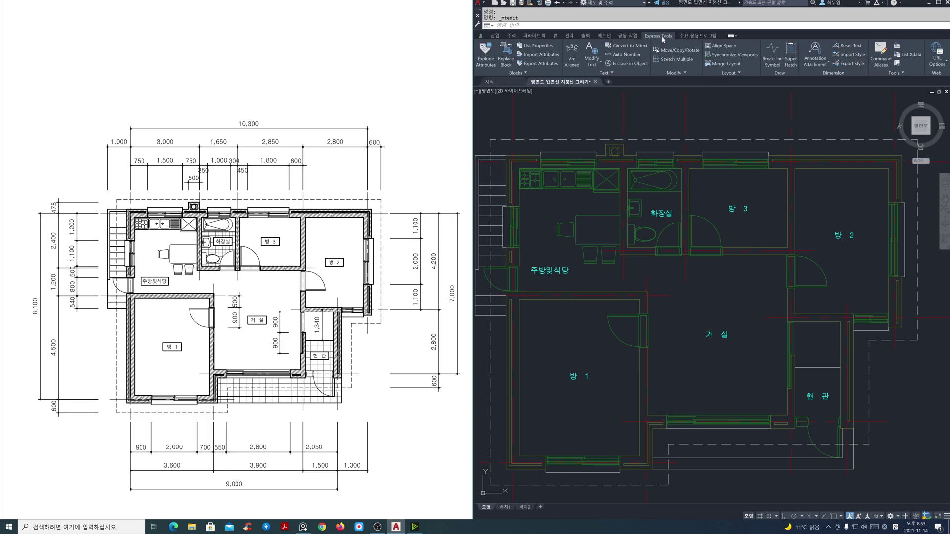
{"action": "left_click", "coordinate": [633, 63]}
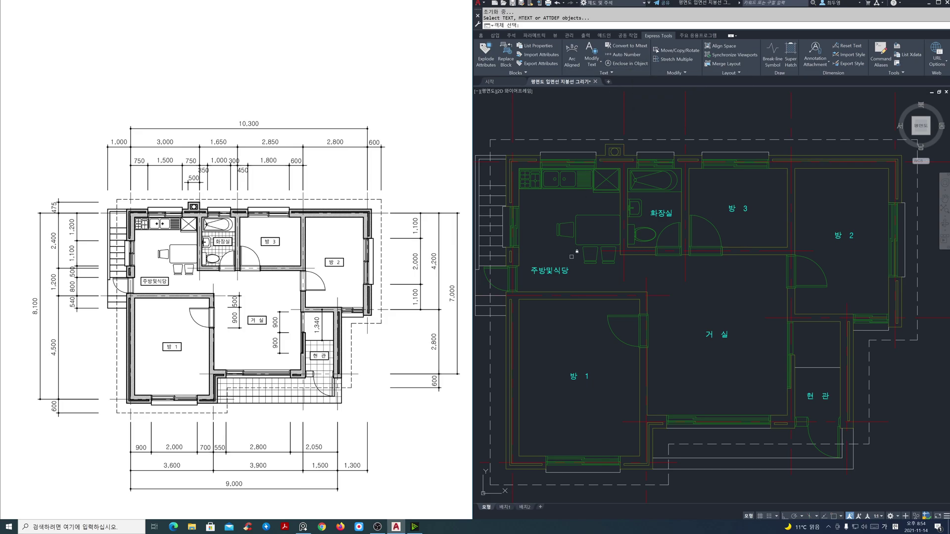
{"action": "left_click", "coordinate": [566, 271]}
{"action": "left_click", "coordinate": [576, 374]}
{"action": "left_click", "coordinate": [660, 214]}
{"action": "left_click", "coordinate": [731, 208]}
{"action": "left_click", "coordinate": [719, 334]}
{"action": "left_click", "coordinate": [815, 396]}
{"action": "left_click", "coordinate": [838, 236]}
{"action": "key", "text": "Return"}
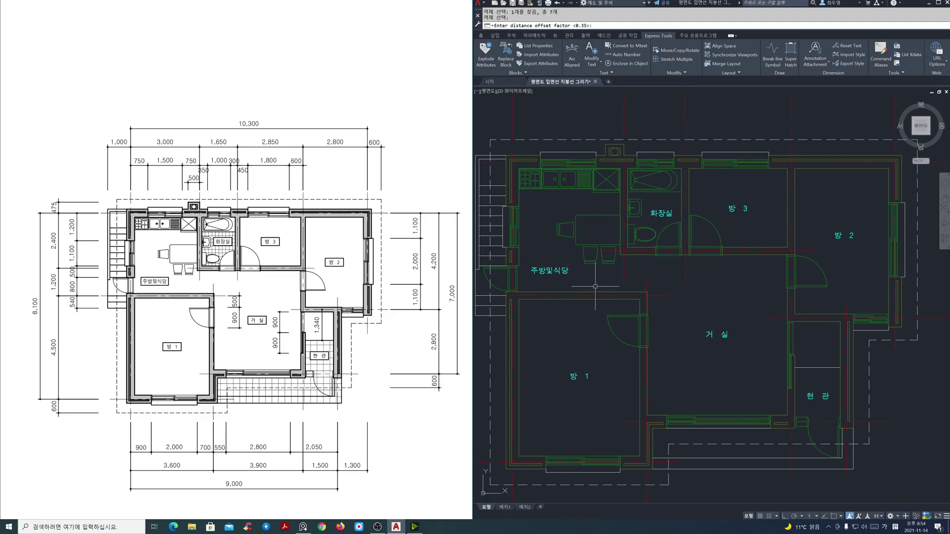
{"action": "key", "text": "Return"}
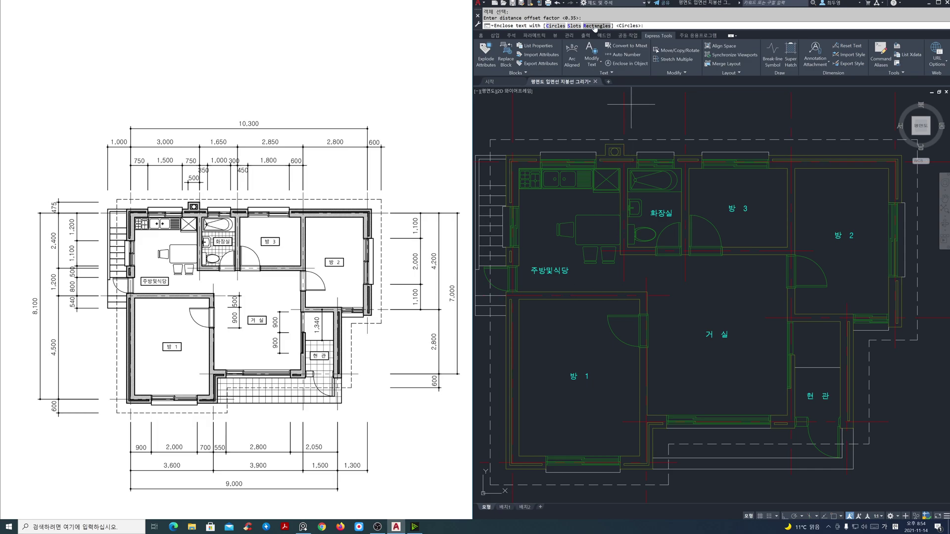
{"action": "left_click", "coordinate": [596, 26]}
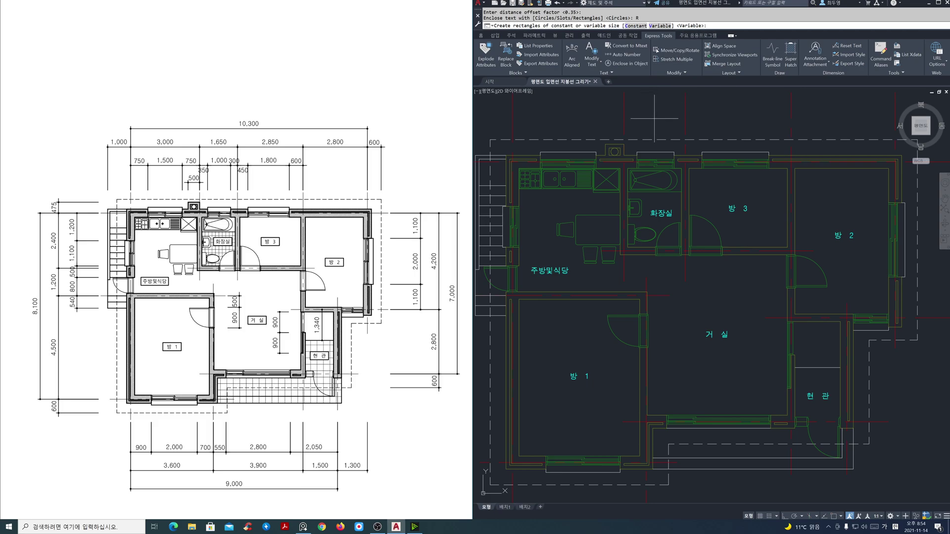
{"action": "key", "text": "Return"}
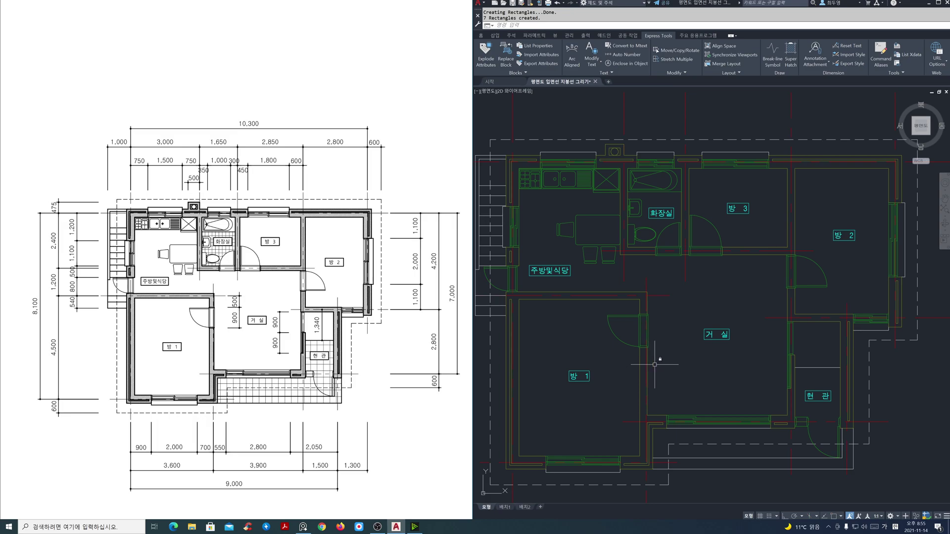
Freeze the cen layer to hide the red centre lines of the floor plan
{"action": "scroll", "coordinate": [688, 357], "scroll_direction": "down", "scroll_amount": 2}
{"action": "scroll", "coordinate": [689, 356], "scroll_direction": "down", "scroll_amount": 1}
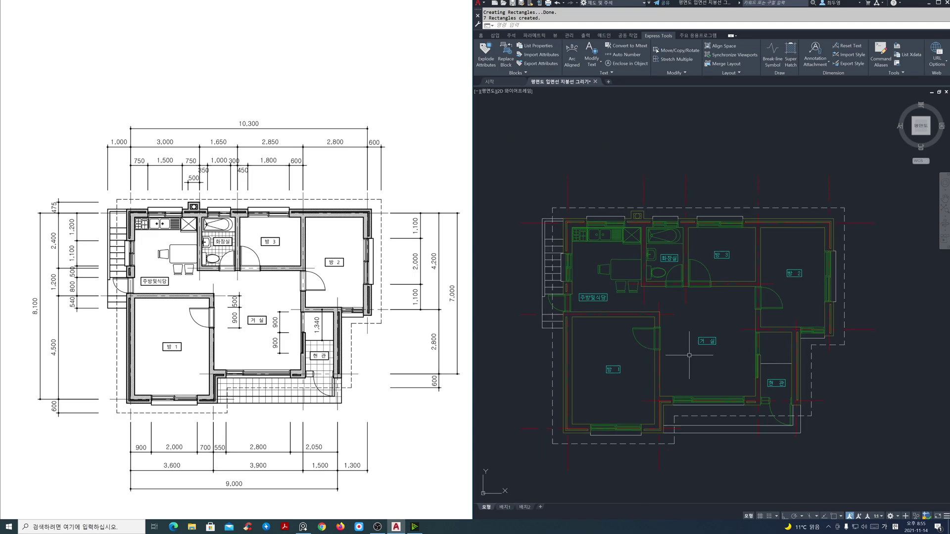
{"action": "middle_click_drag", "start_coordinate": [689, 355], "coordinate": [703, 357]}
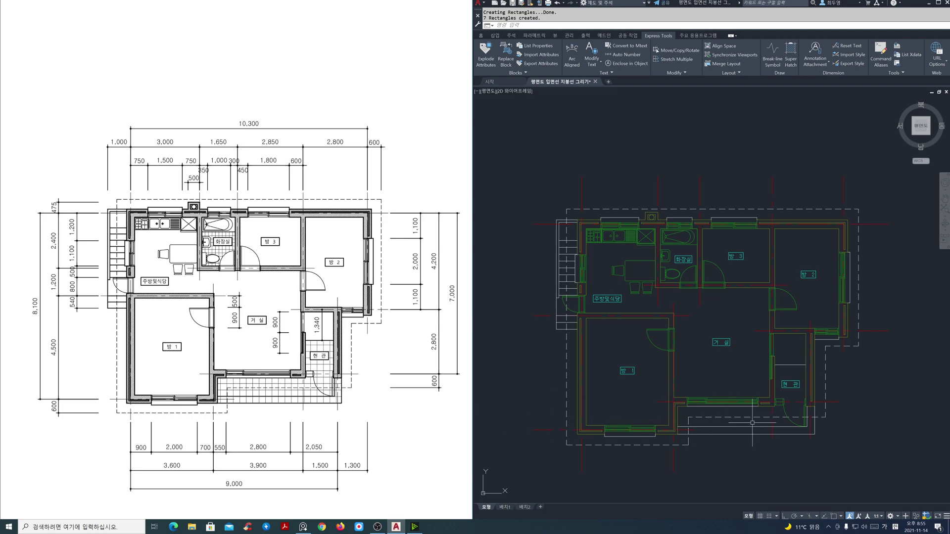
{"action": "middle_click_drag", "start_coordinate": [768, 422], "coordinate": [769, 421]}
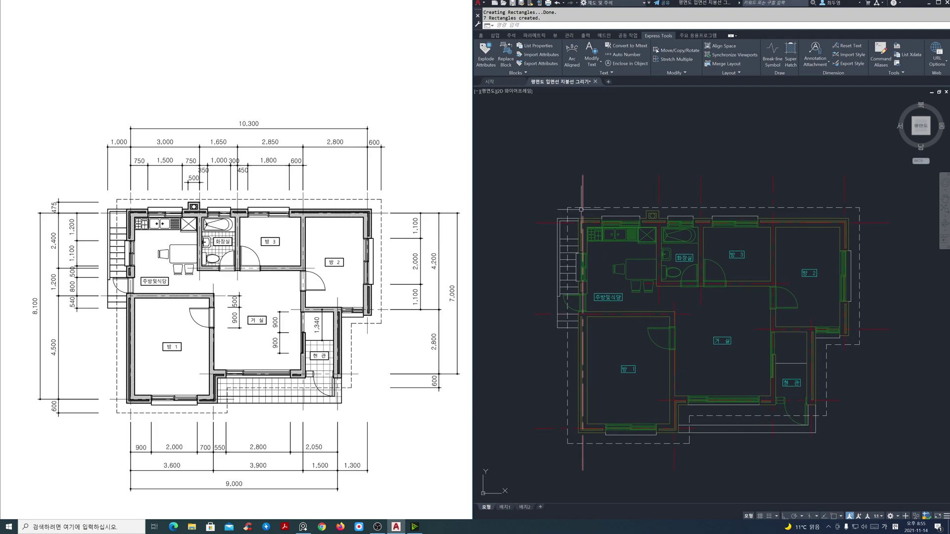
{"action": "mouse_move", "coordinate": [580, 288]}
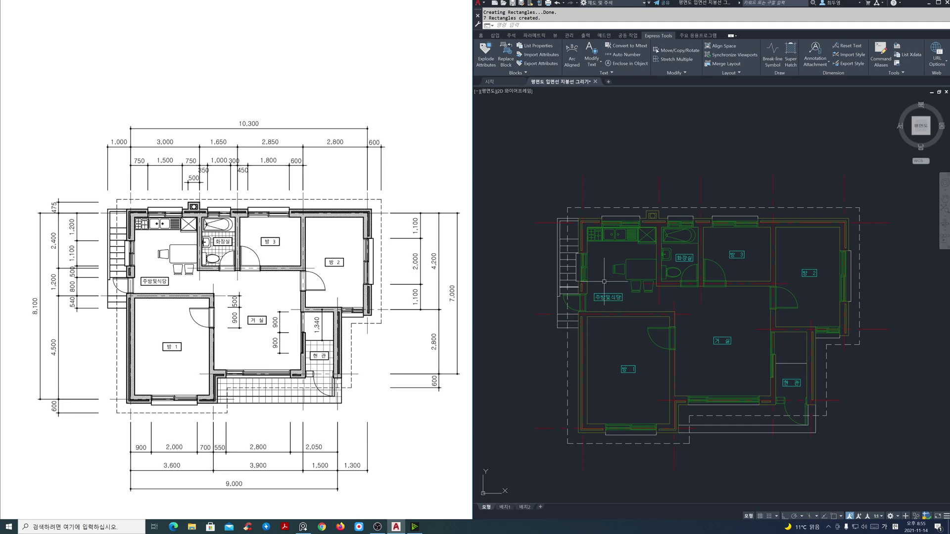
{"action": "left_click", "coordinate": [483, 37]}
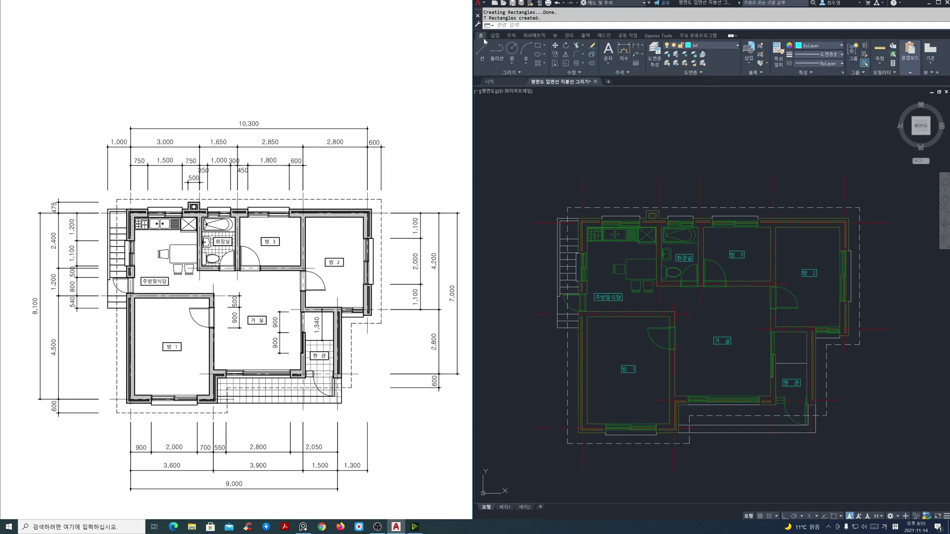
{"action": "left_click", "coordinate": [727, 47]}
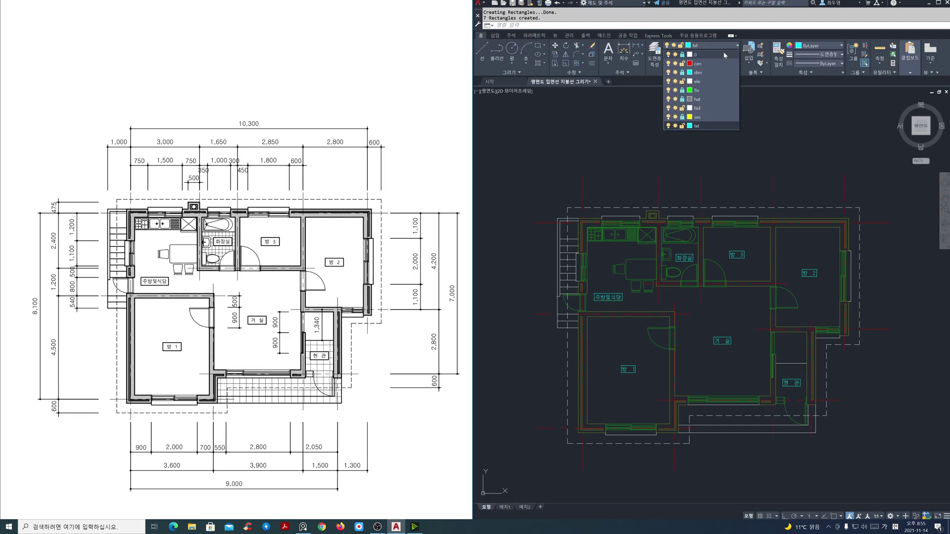
{"action": "left_click", "coordinate": [675, 63]}
{"action": "left_click", "coordinate": [645, 137]}
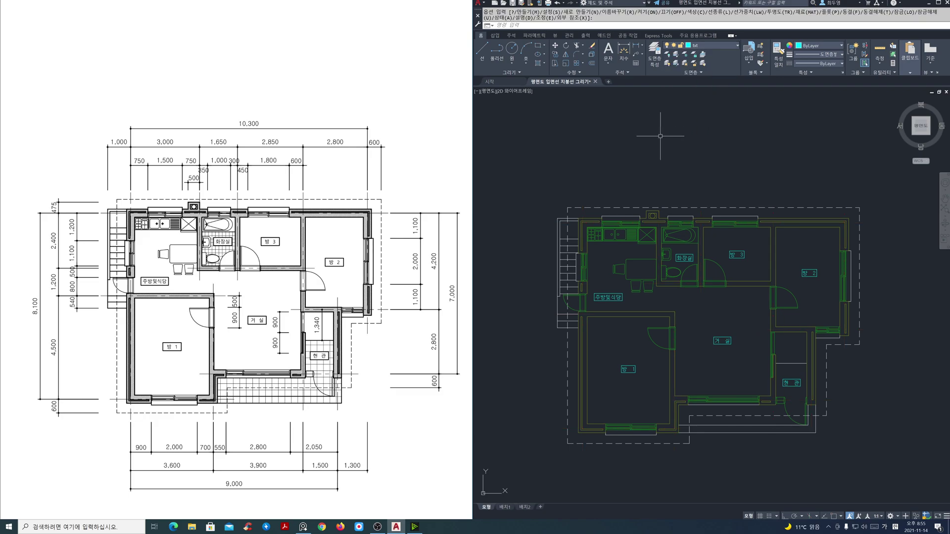
Unlock the hat layer and make it the current layer
{"action": "left_click", "coordinate": [737, 46]}
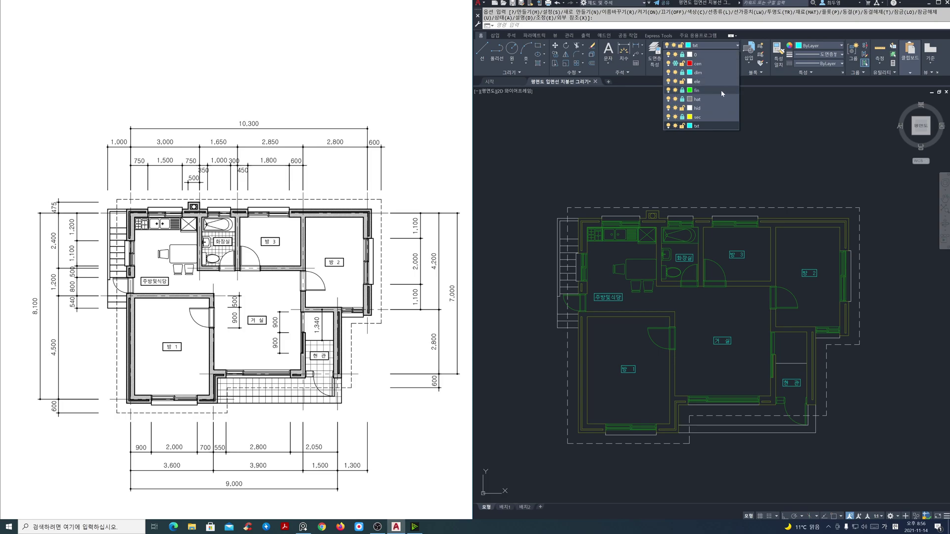
{"action": "left_click", "coordinate": [682, 100]}
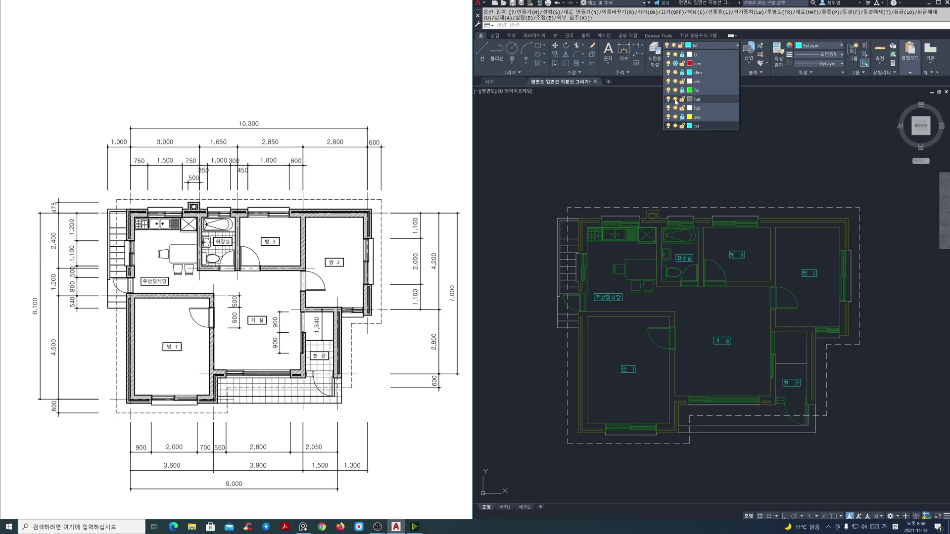
{"action": "left_click", "coordinate": [711, 101]}
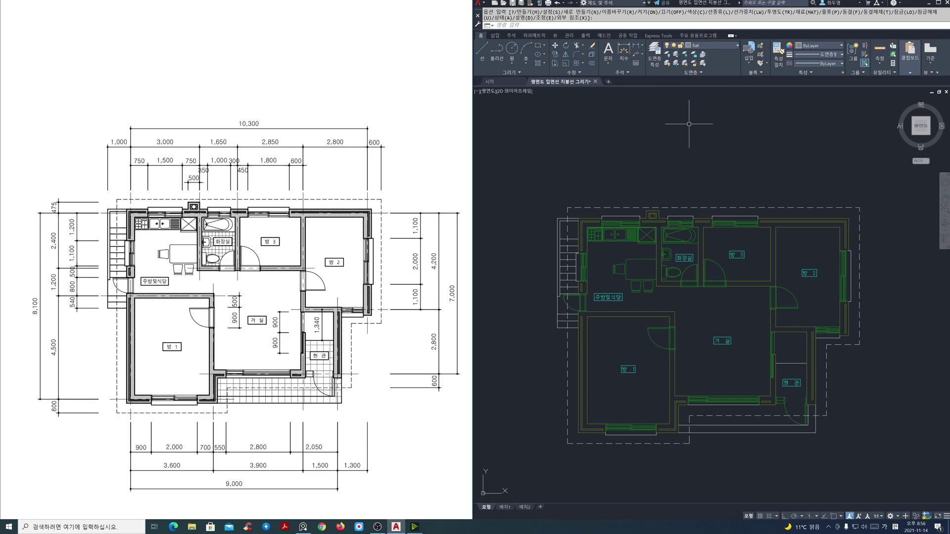
{"action": "scroll", "coordinate": [718, 332], "scroll_direction": "up", "scroll_amount": 1}
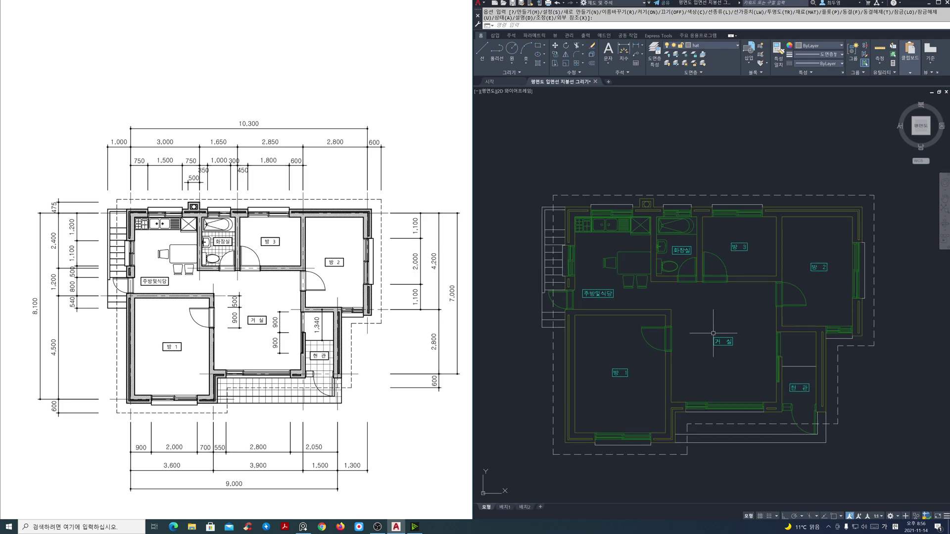
{"action": "scroll", "coordinate": [724, 353], "scroll_direction": "up", "scroll_amount": 1}
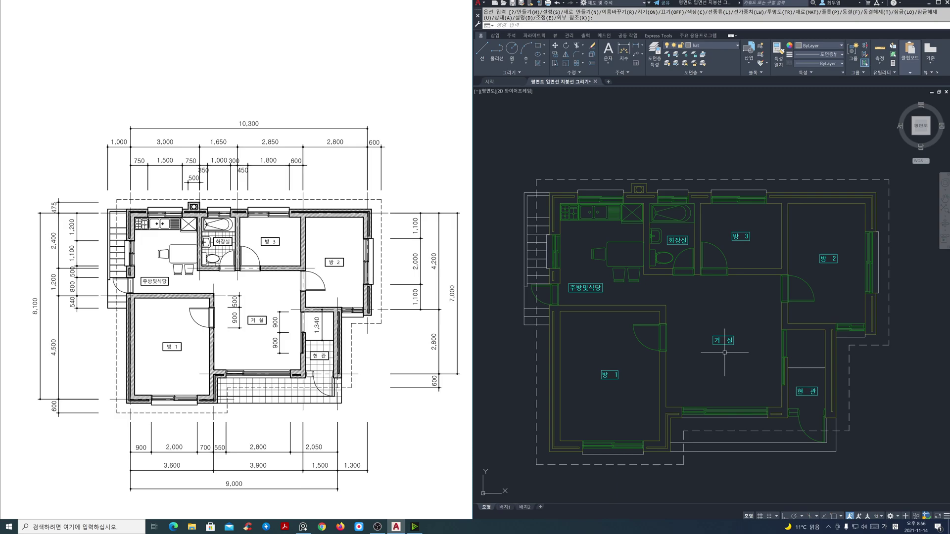
{"action": "key", "text": "Escape"}
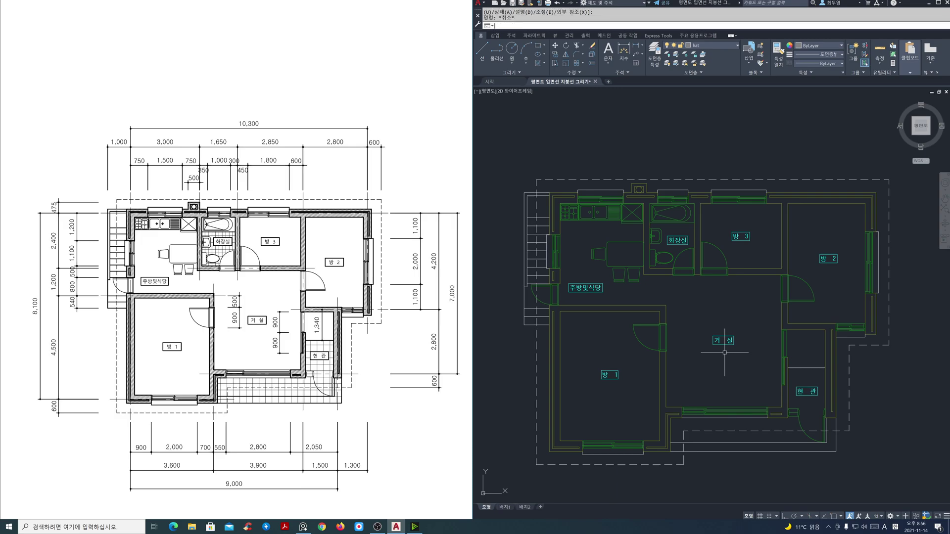
Start a hatch with the ANSI31 pattern and pick the wall areas along the kitchen's outer side and around 방 1
{"action": "type", "text": "H"}
{"action": "key", "text": "Return"}
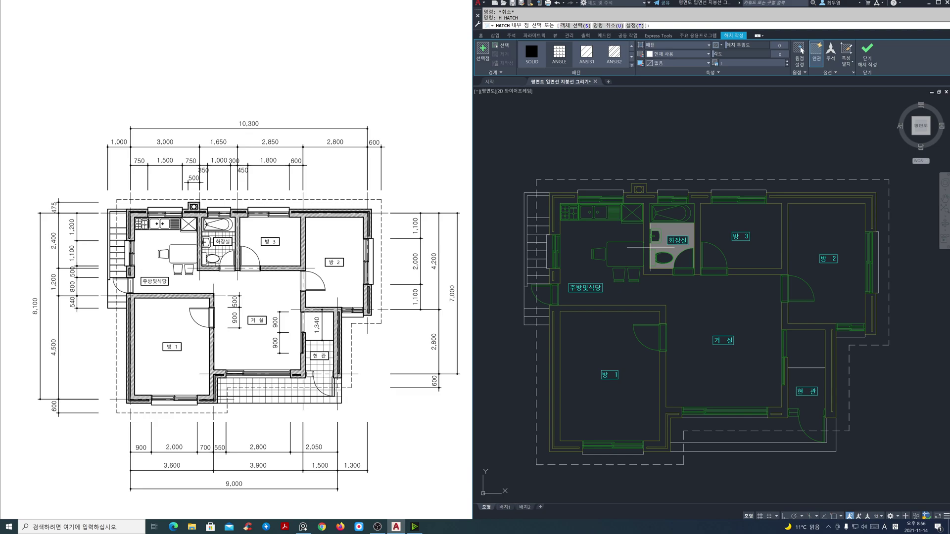
{"action": "left_click", "coordinate": [631, 65]}
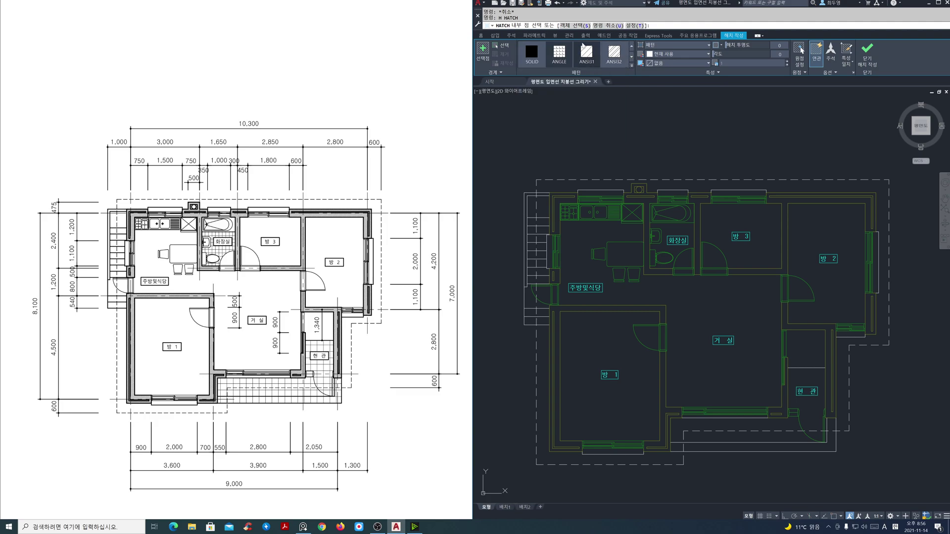
{"action": "left_click", "coordinate": [589, 56]}
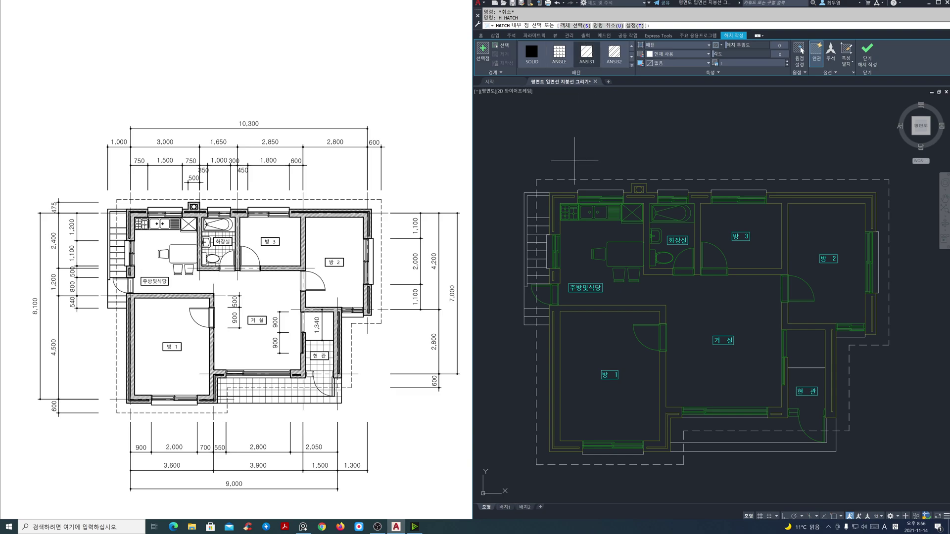
{"action": "left_click", "coordinate": [560, 199]}
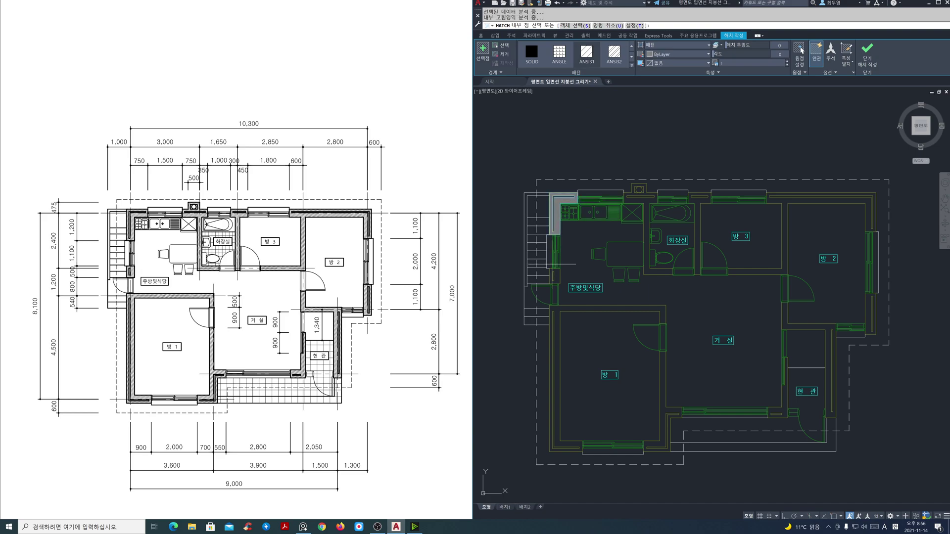
{"action": "left_click", "coordinate": [555, 311]}
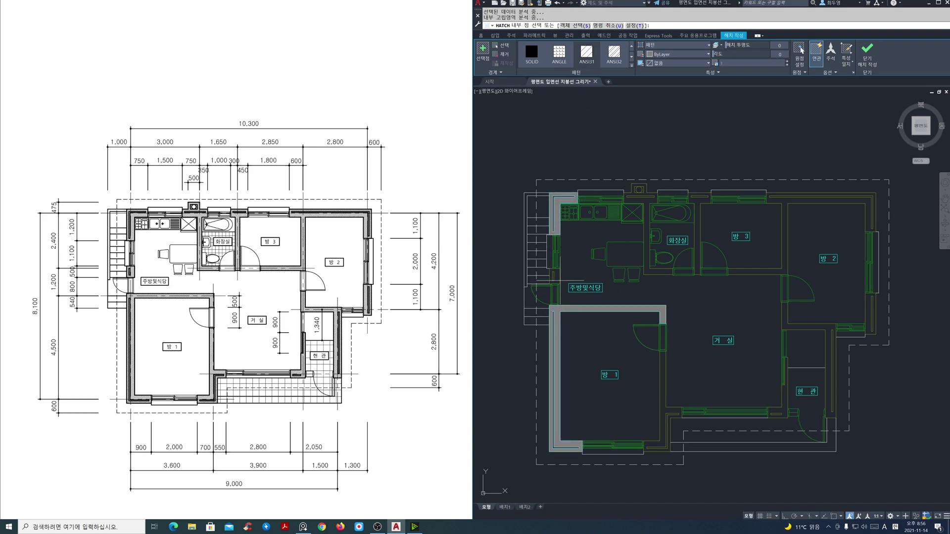
{"action": "left_click", "coordinate": [555, 276]}
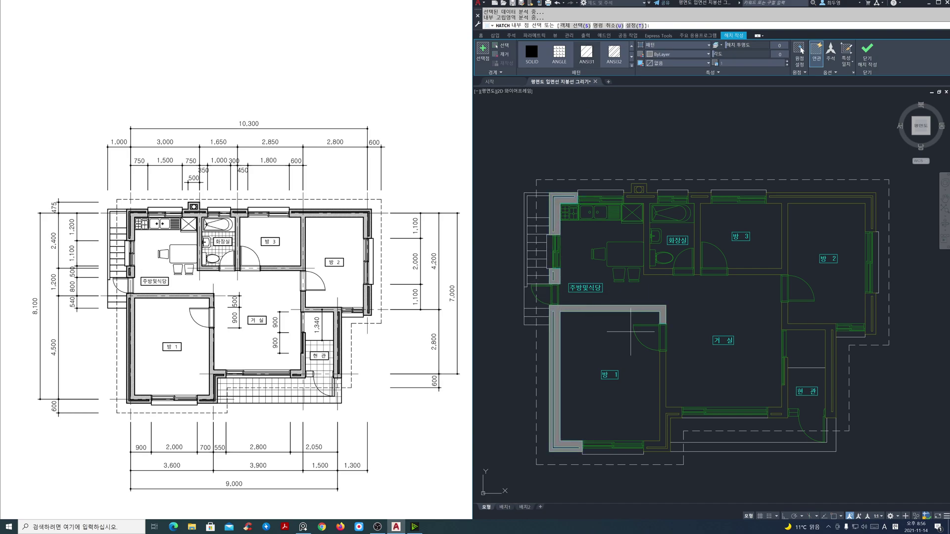
Add the remaining wall areas around the living room, entrance, 방 2, 방 3, bathroom and chimney, and finish the hatch at scale 12.5
{"action": "left_click", "coordinate": [668, 410]}
{"action": "left_click", "coordinate": [786, 409]}
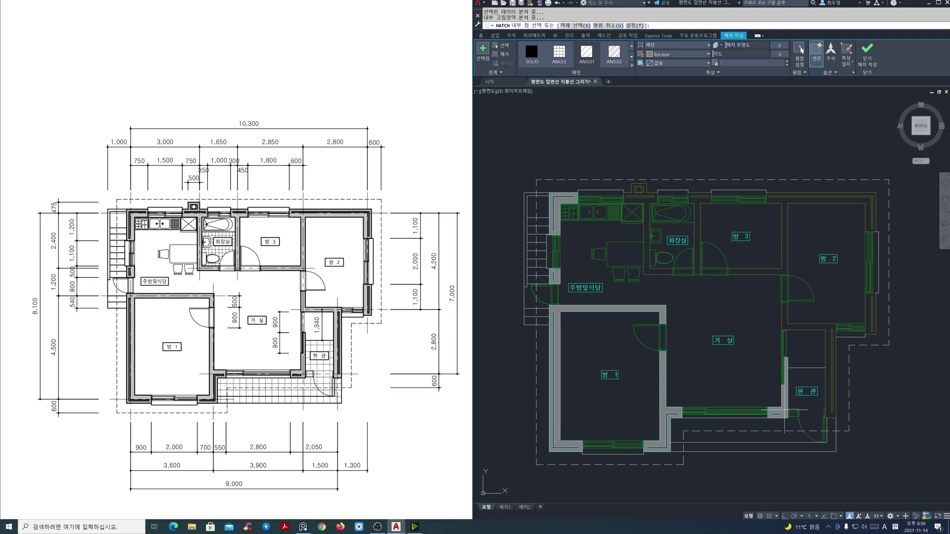
{"action": "left_click", "coordinate": [830, 383]}
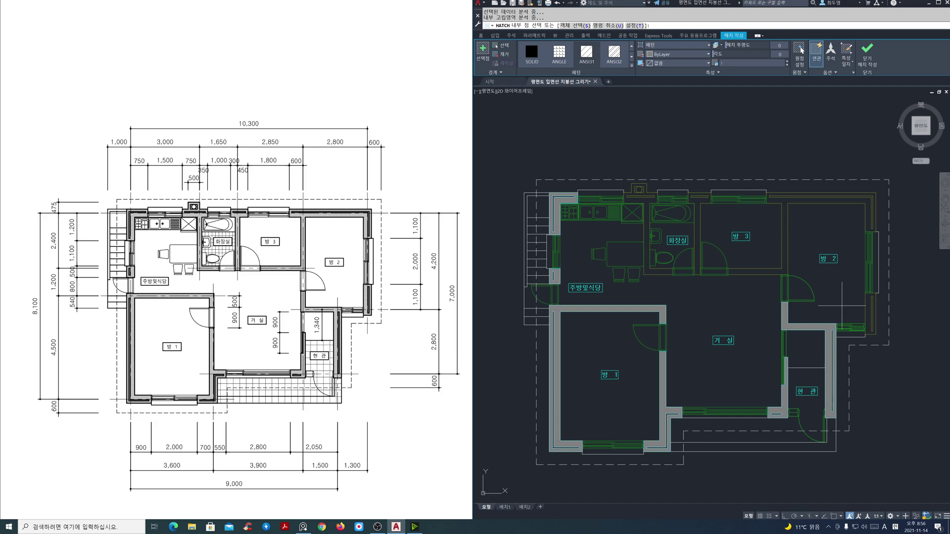
{"action": "left_click", "coordinate": [867, 292]}
{"action": "left_click", "coordinate": [868, 220]}
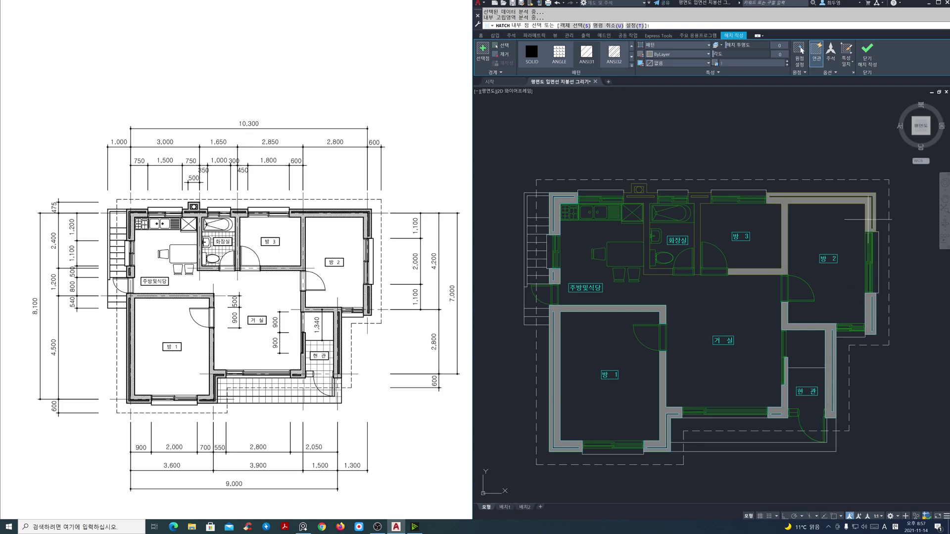
{"action": "left_click", "coordinate": [706, 200]}
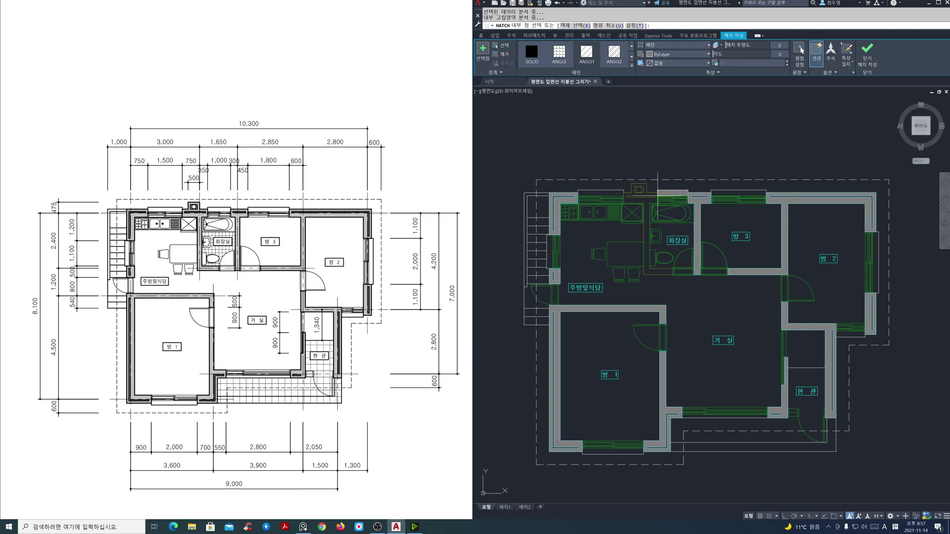
{"action": "left_click", "coordinate": [652, 199]}
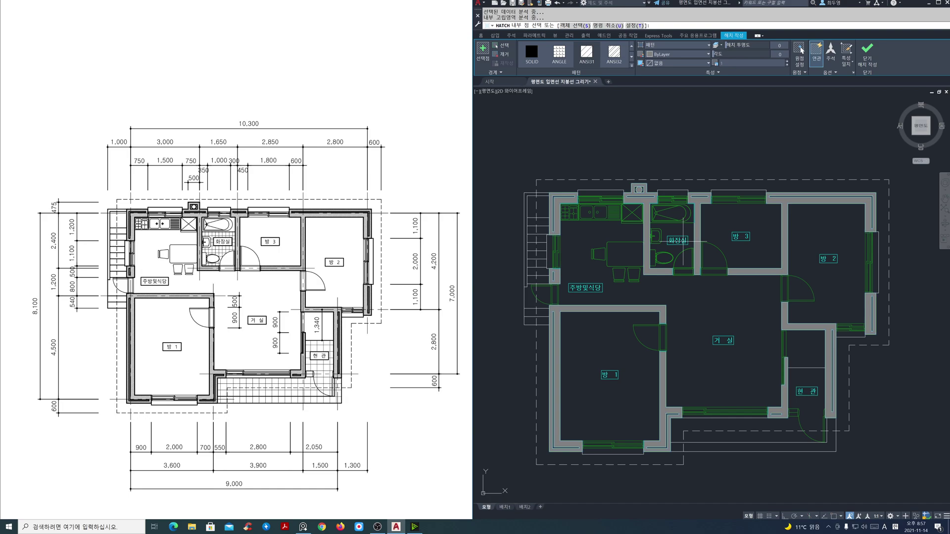
{"action": "left_click", "coordinate": [653, 253]}
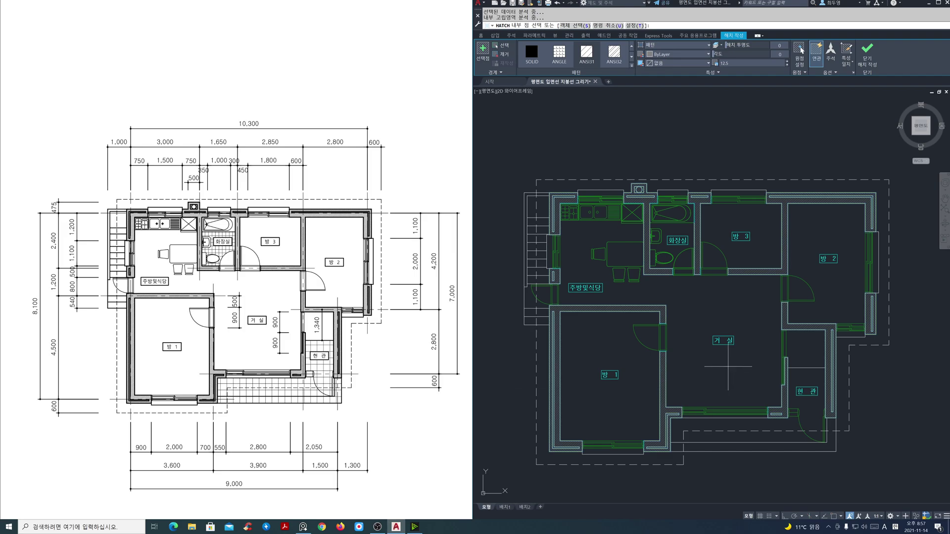
{"action": "left_click", "coordinate": [869, 64]}
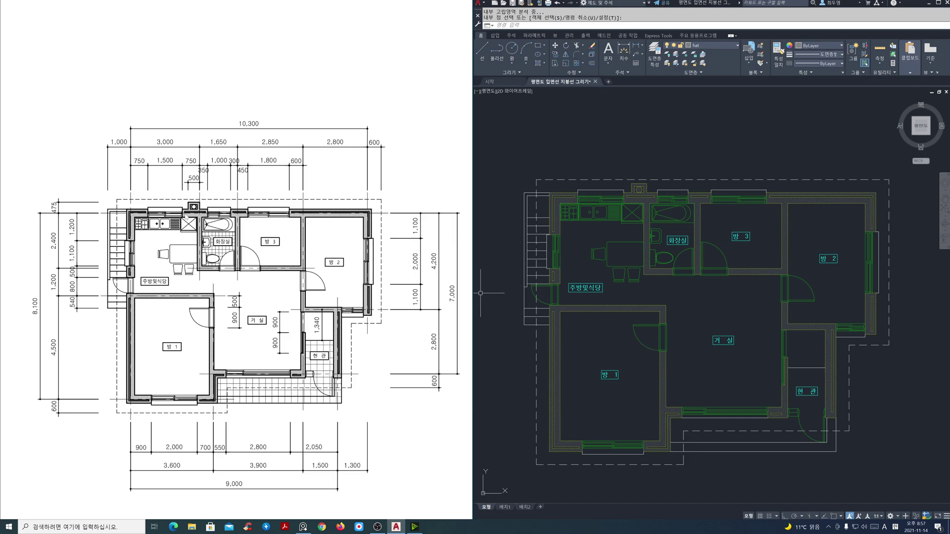
Compare the chimney hatching with the reference drawing and open the Hatch Edit dialog for the wall hatch
{"action": "scroll", "coordinate": [189, 216], "scroll_direction": "up", "scroll_amount": 1}
{"action": "scroll", "coordinate": [193, 218], "scroll_direction": "up", "scroll_amount": 3}
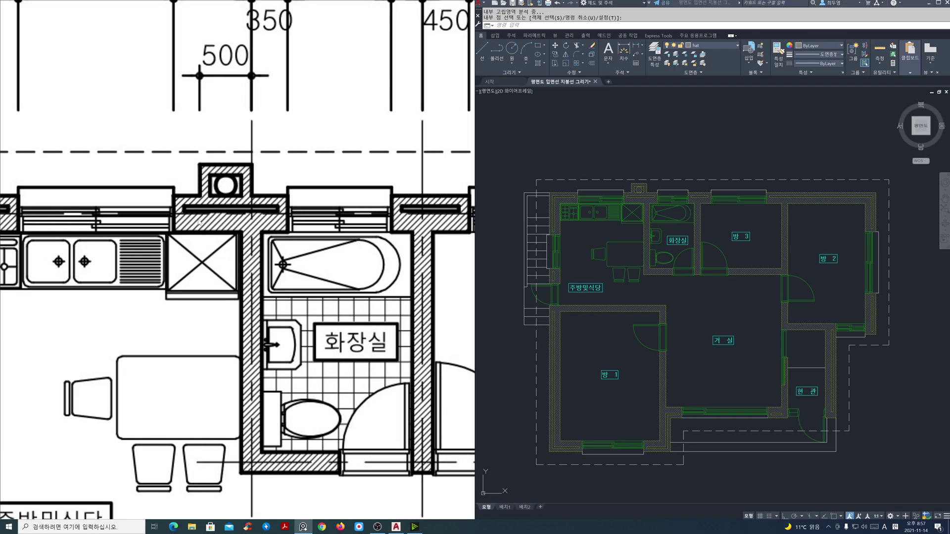
{"action": "scroll", "coordinate": [637, 194], "scroll_direction": "up", "scroll_amount": 6}
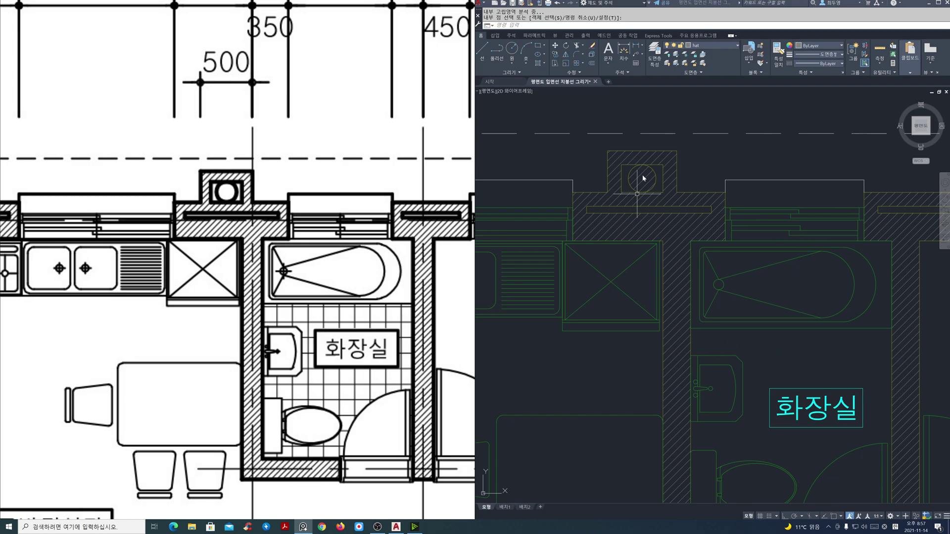
{"action": "left_click", "coordinate": [644, 177]}
{"action": "middle_click_drag", "start_coordinate": [640, 183], "coordinate": [696, 184]}
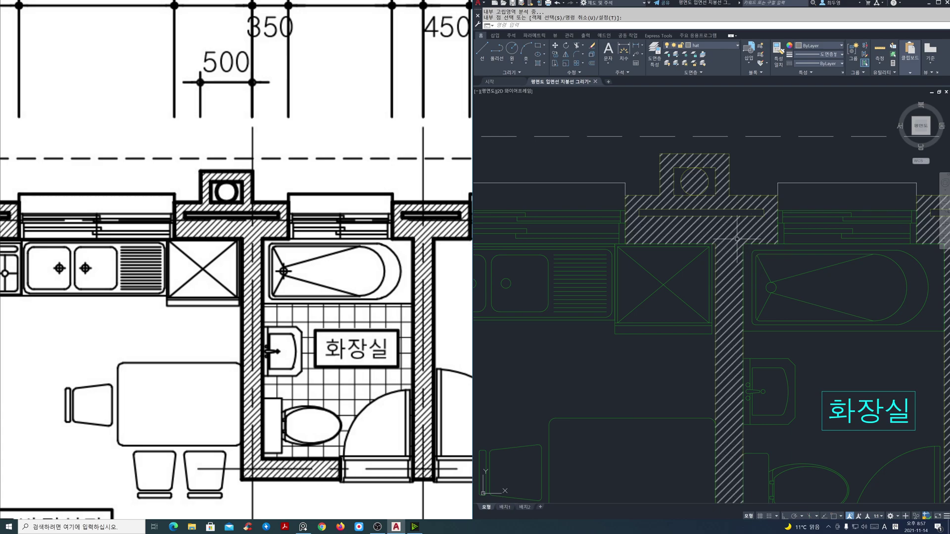
{"action": "key", "text": "Return"}
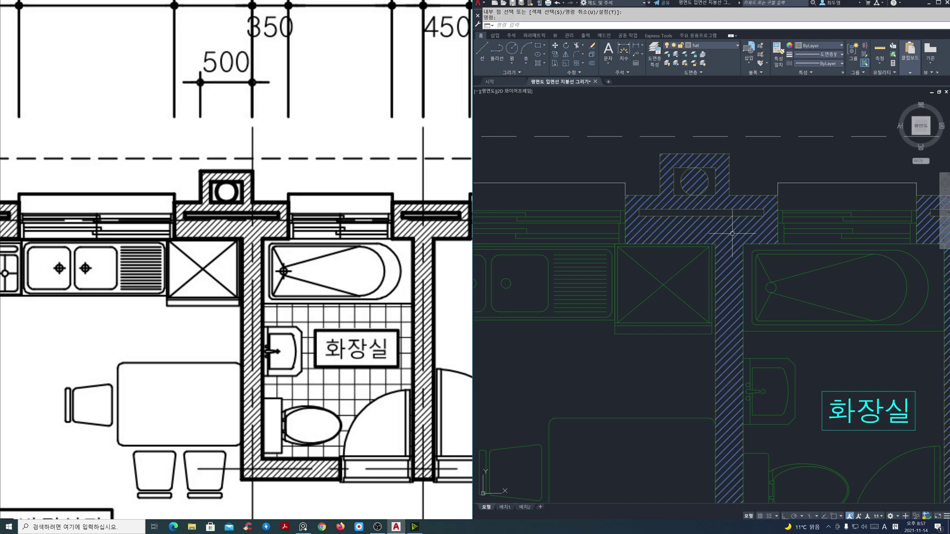
{"action": "left_click", "coordinate": [733, 233]}
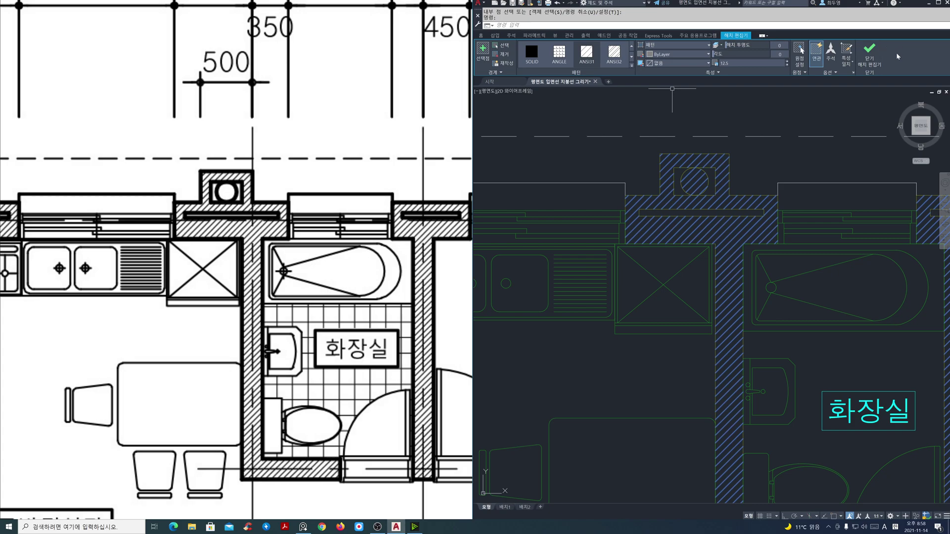
{"action": "left_click", "coordinate": [835, 73]}
{"action": "left_click", "coordinate": [836, 73]}
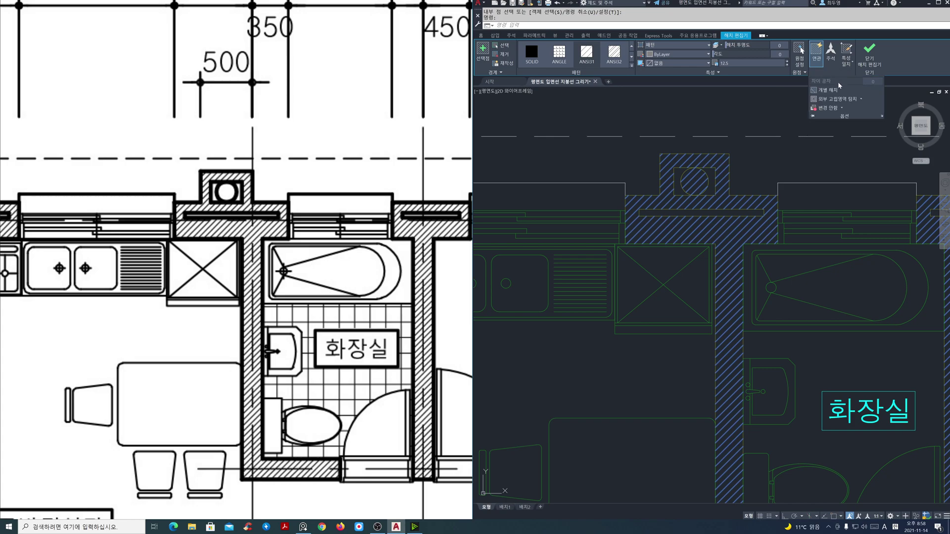
{"action": "left_click", "coordinate": [882, 117]}
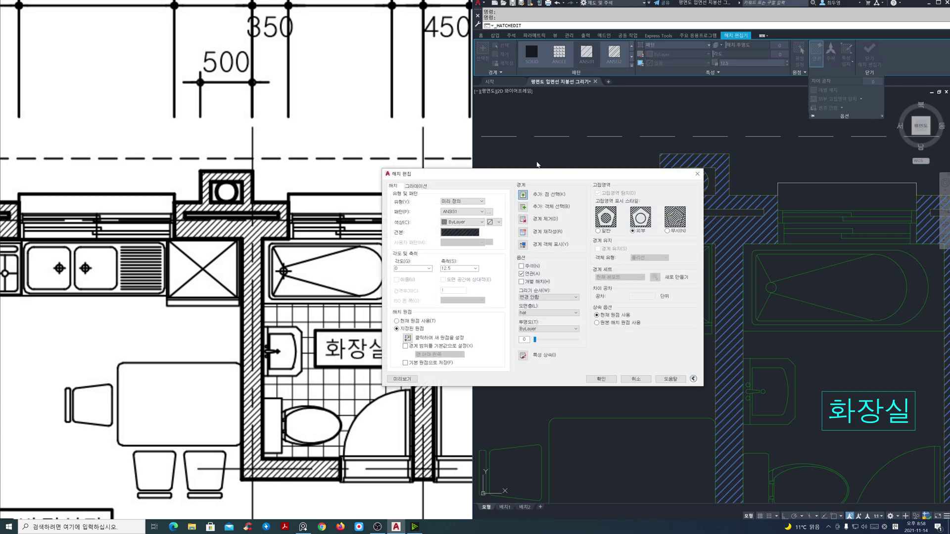
Remove the chimney circle from the wall hatch's boundaries, preview the result and apply the edit
{"action": "mouse_move", "coordinate": [475, 177]}
{"action": "left_mouse_down"}
{"action": "mouse_move", "coordinate": [555, 191]}
{"action": "mouse_move", "coordinate": [582, 210]}
{"action": "mouse_move", "coordinate": [551, 177]}
{"action": "mouse_move", "coordinate": [464, 152]}
{"action": "left_mouse_up"}
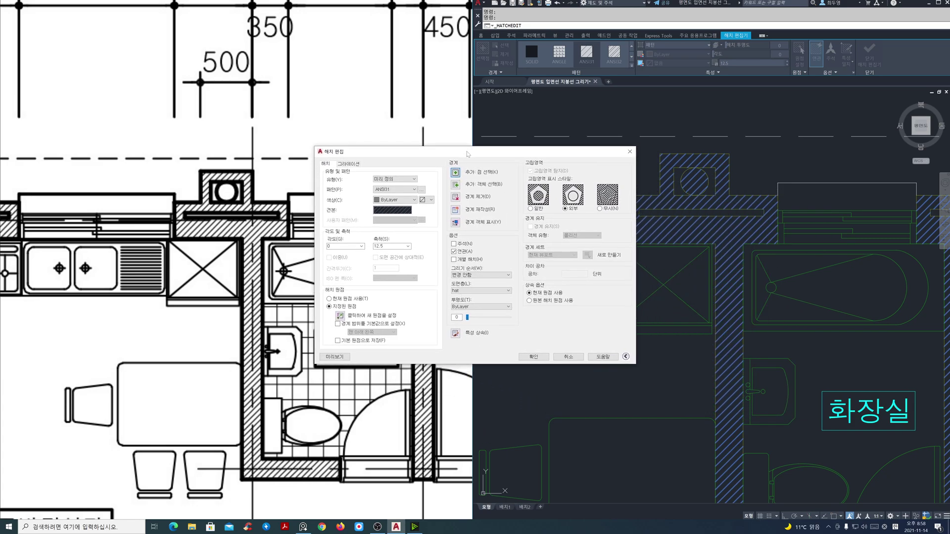
{"action": "left_click", "coordinate": [626, 357]}
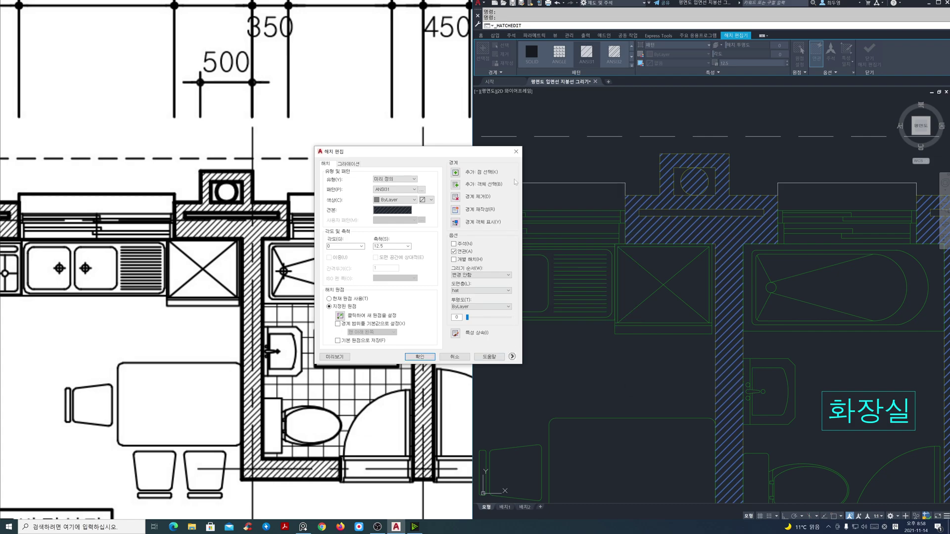
{"action": "left_click", "coordinate": [512, 356]}
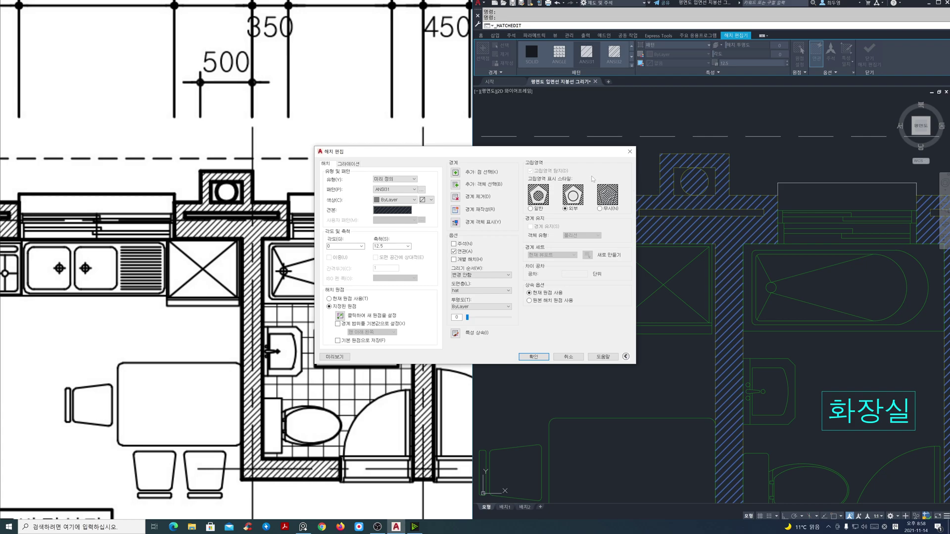
{"action": "left_click_drag", "start_coordinate": [554, 152], "coordinate": [512, 152]}
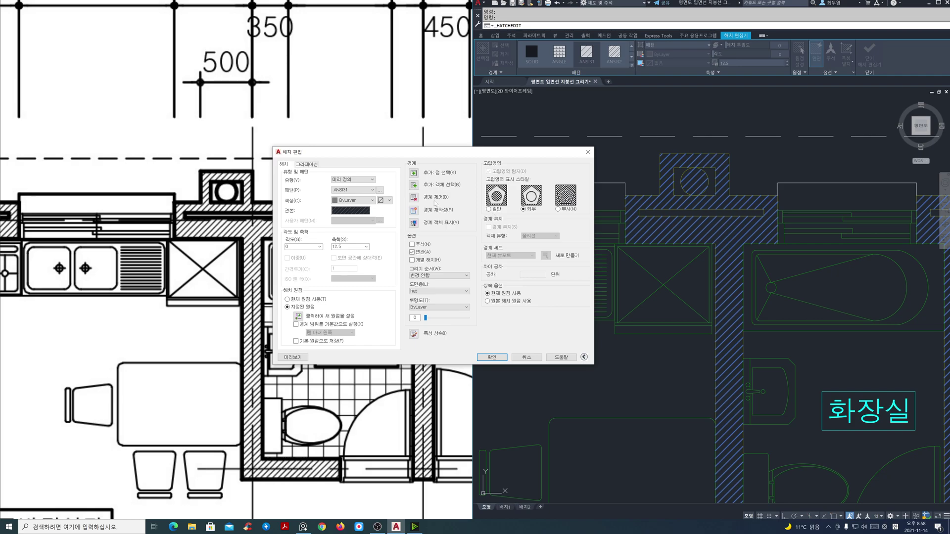
{"action": "left_click", "coordinate": [414, 198]}
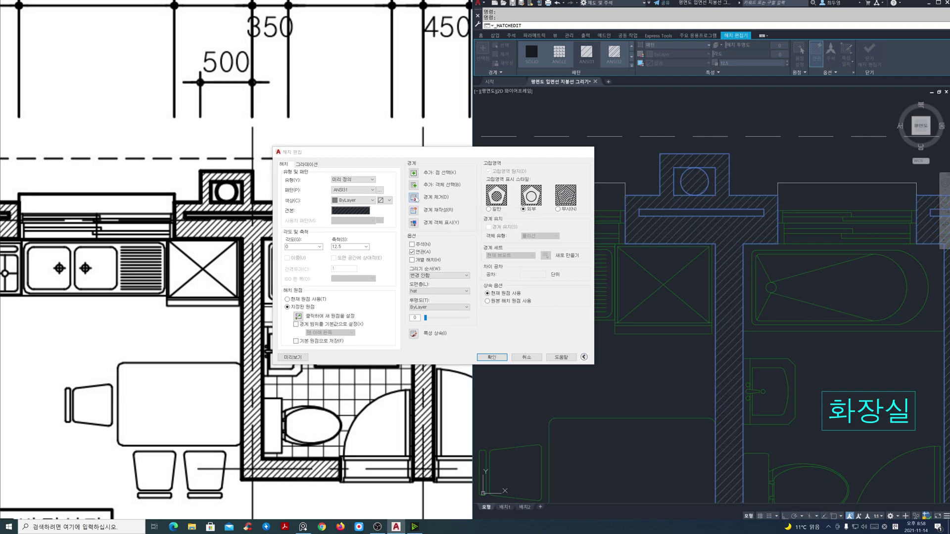
{"action": "left_click", "coordinate": [682, 176]}
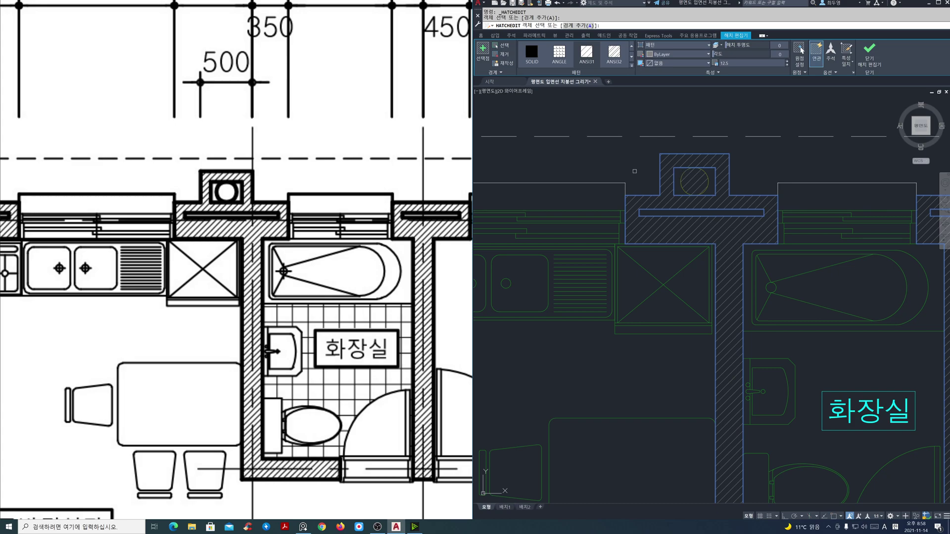
{"action": "key", "text": "Return"}
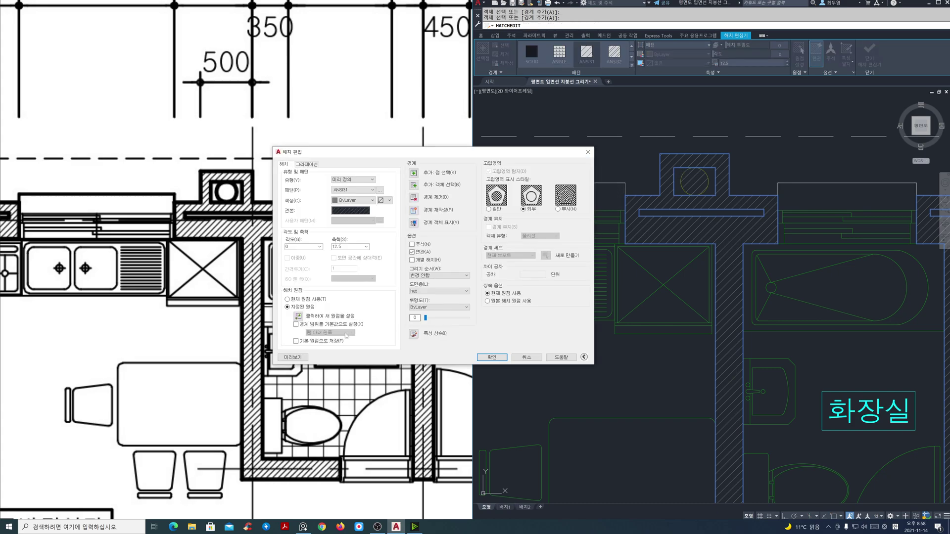
{"action": "left_click", "coordinate": [304, 357]}
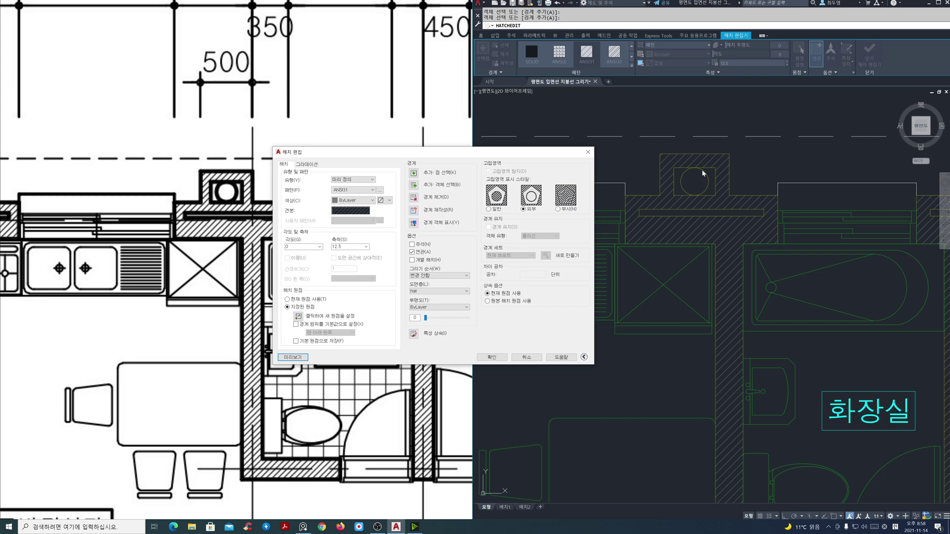
{"action": "left_click", "coordinate": [491, 357]}
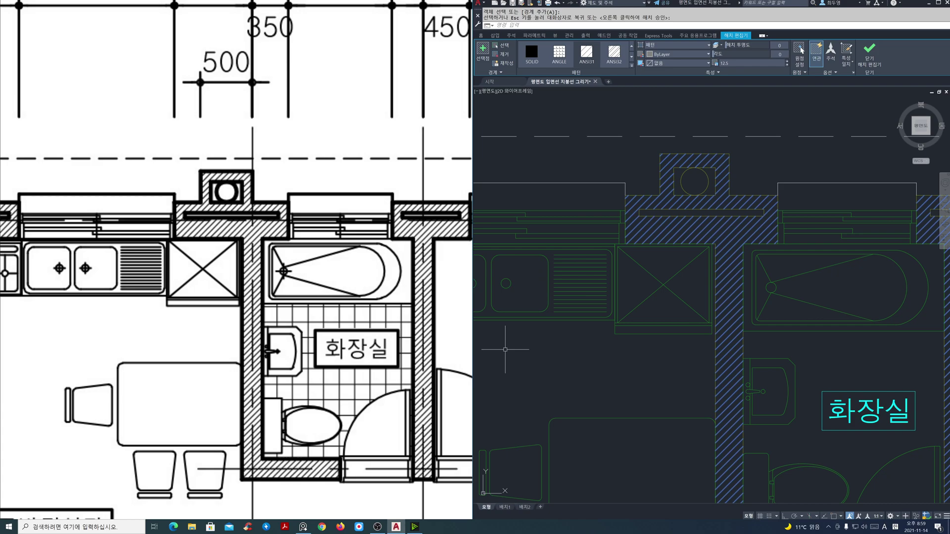
{"action": "left_click", "coordinate": [869, 55]}
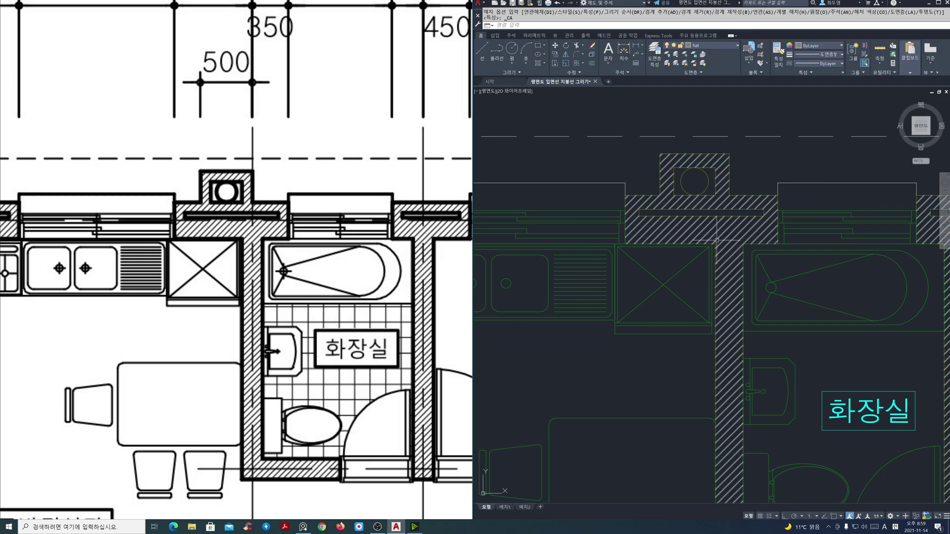
Compare the whole hatched floor plan with the reference drawing to check which areas still need hatching
{"action": "scroll", "coordinate": [717, 240], "scroll_direction": "down", "scroll_amount": 1}
{"action": "scroll", "coordinate": [716, 240], "scroll_direction": "down", "scroll_amount": 4}
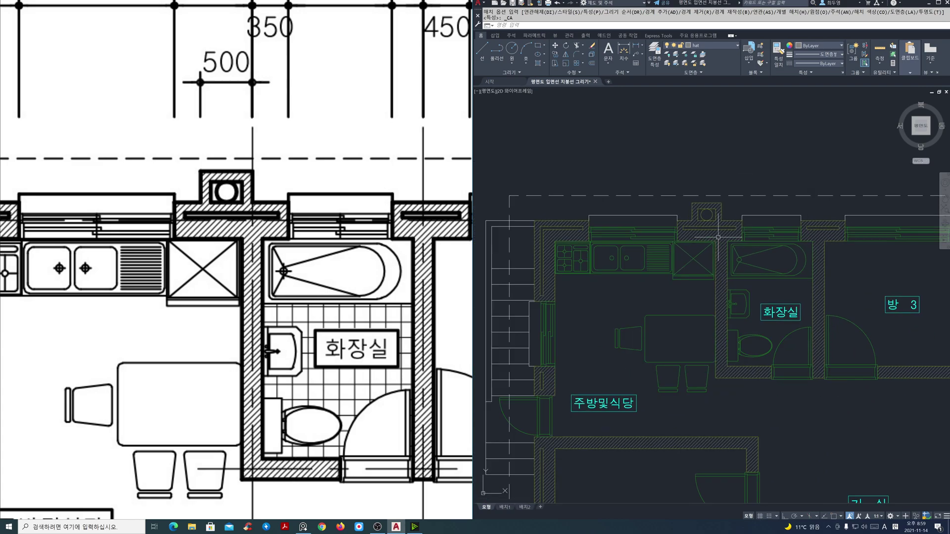
{"action": "scroll", "coordinate": [716, 240], "scroll_direction": "down", "scroll_amount": 3}
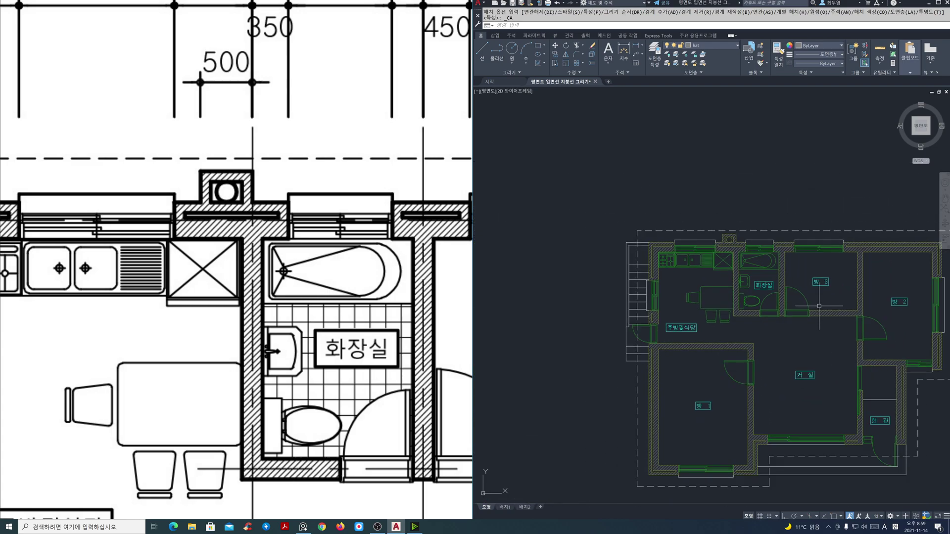
{"action": "middle_click_drag", "start_coordinate": [800, 307], "coordinate": [761, 277]}
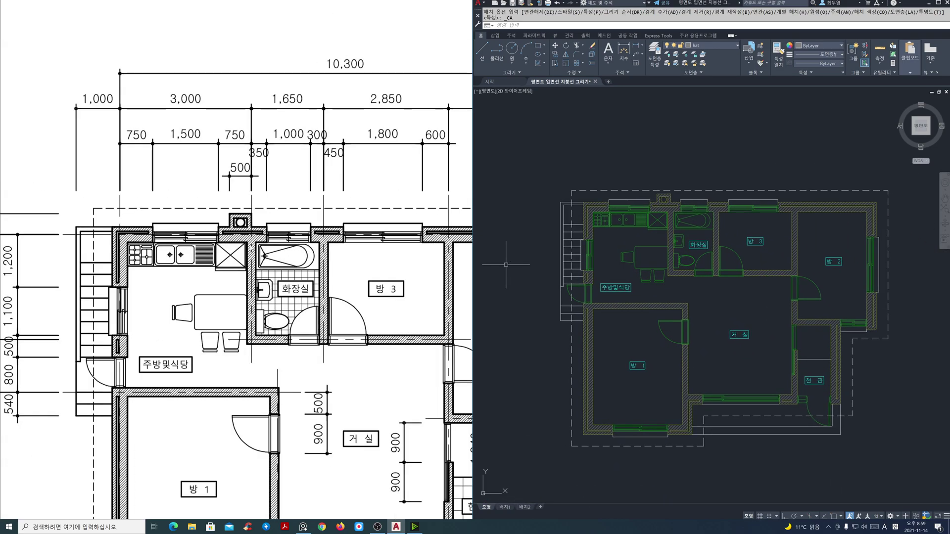
{"action": "scroll", "coordinate": [361, 299], "scroll_direction": "up", "scroll_amount": 4}
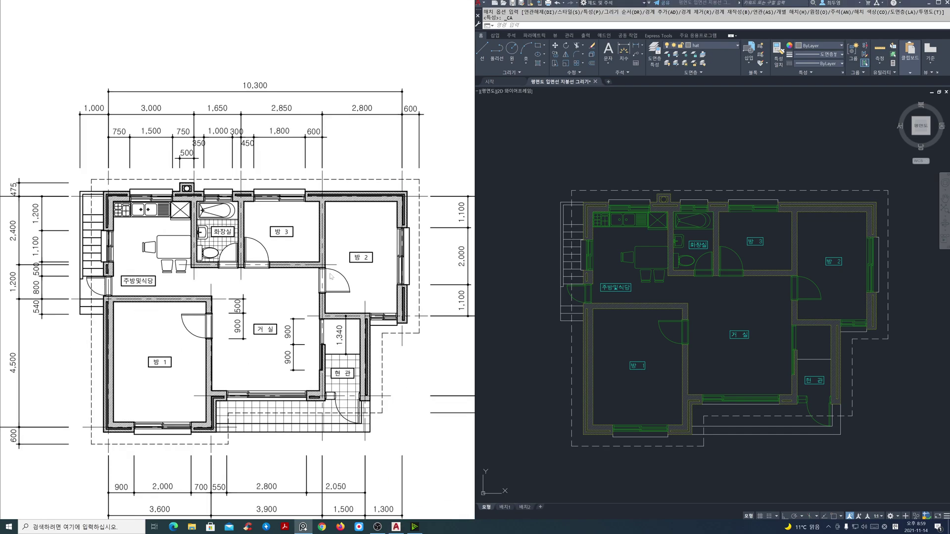
{"action": "middle_click_drag", "start_coordinate": [334, 281], "coordinate": [337, 291]}
{"action": "left_click", "coordinate": [701, 283]}
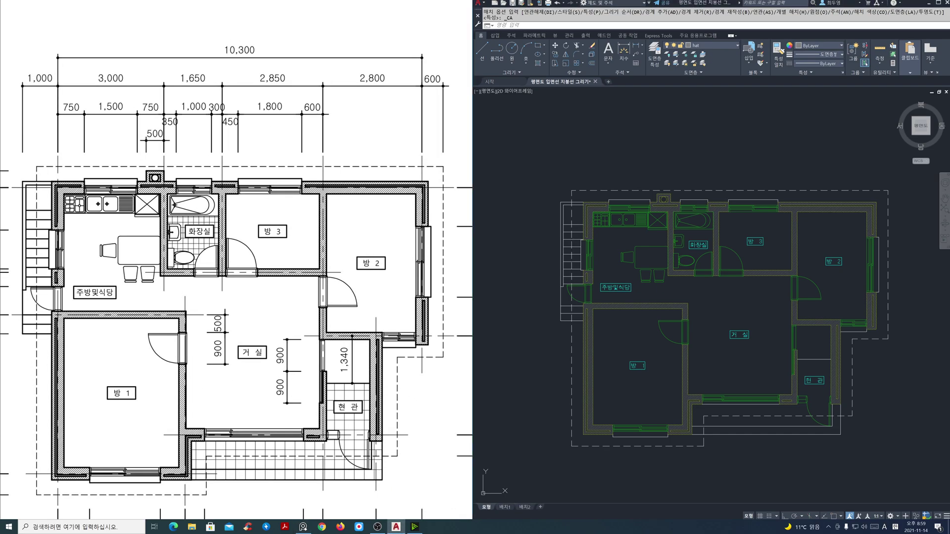
Hatch the tiled floor of the bathroom (화장실) with the NET pattern at scale 12.5 and finish the hatch
{"action": "middle_click_drag", "start_coordinate": [740, 280], "coordinate": [740, 258]}
{"action": "middle_click_drag", "start_coordinate": [293, 270], "coordinate": [298, 252]}
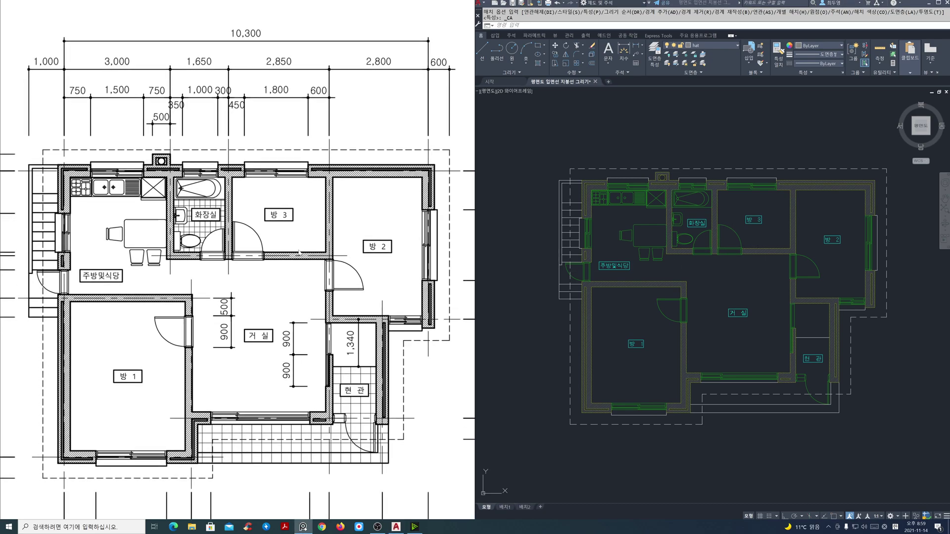
{"action": "scroll", "coordinate": [283, 313], "scroll_direction": "down", "scroll_amount": 1}
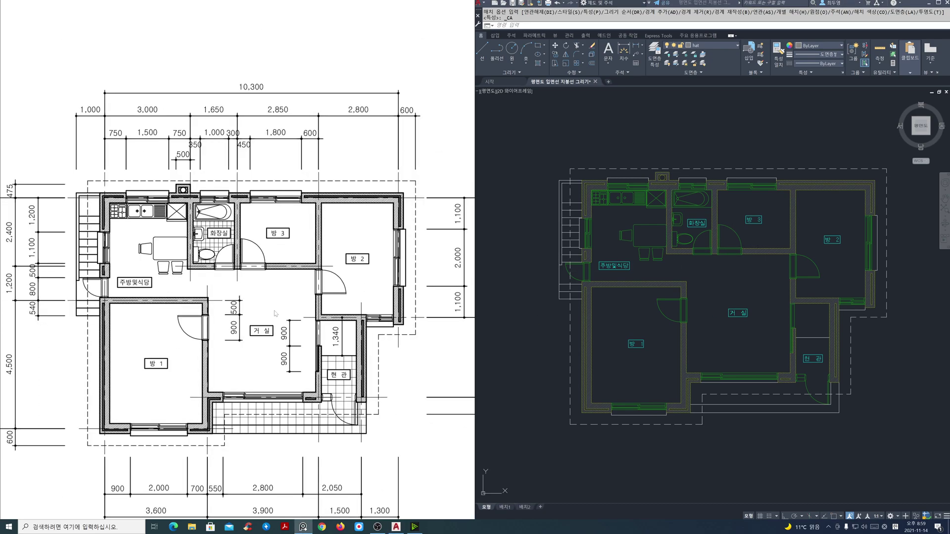
{"action": "left_click", "coordinate": [740, 155]}
{"action": "type", "text": "H"}
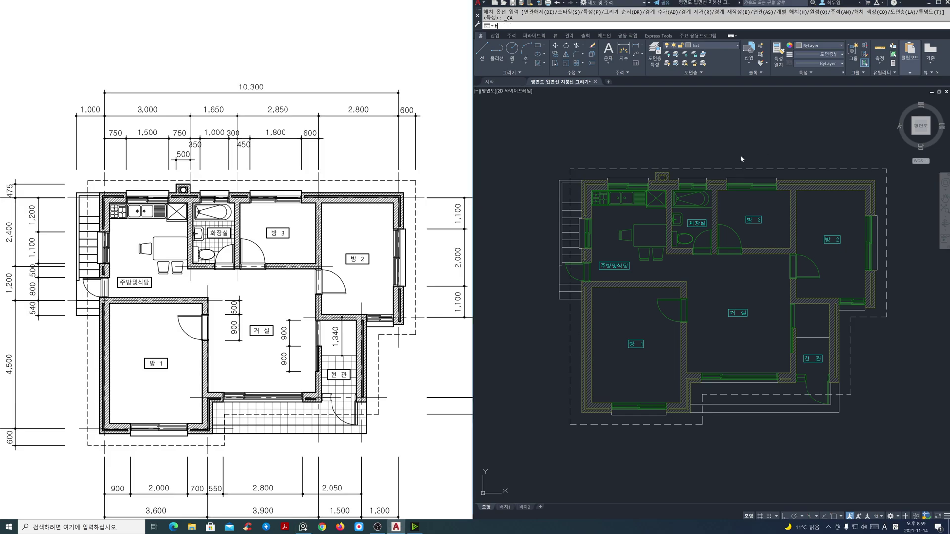
{"action": "key", "text": "Return"}
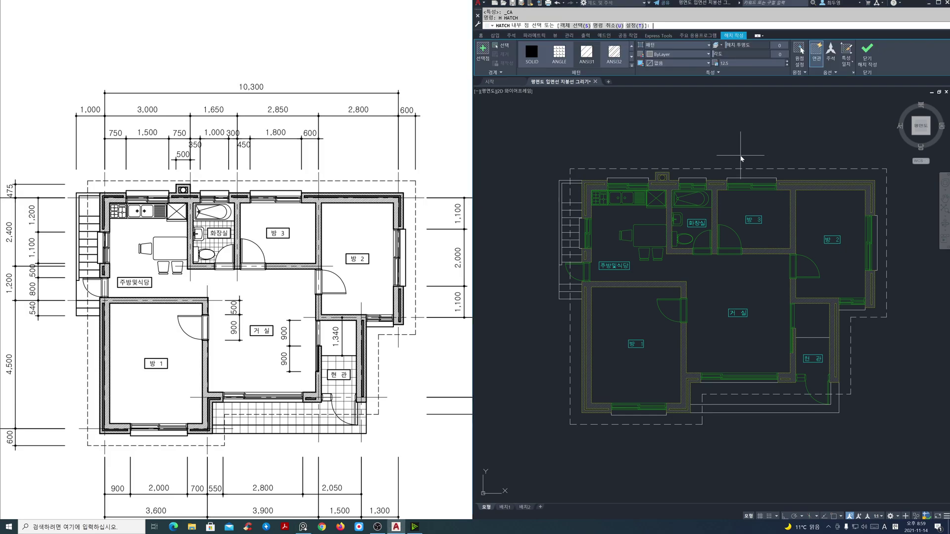
{"action": "left_click", "coordinate": [631, 66]}
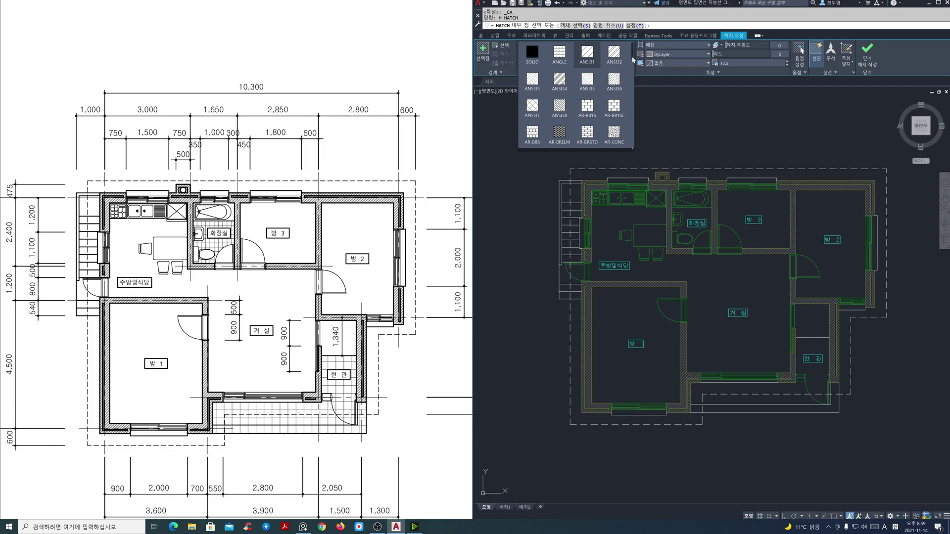
{"action": "left_click_drag", "start_coordinate": [631, 56], "coordinate": [627, 150]}
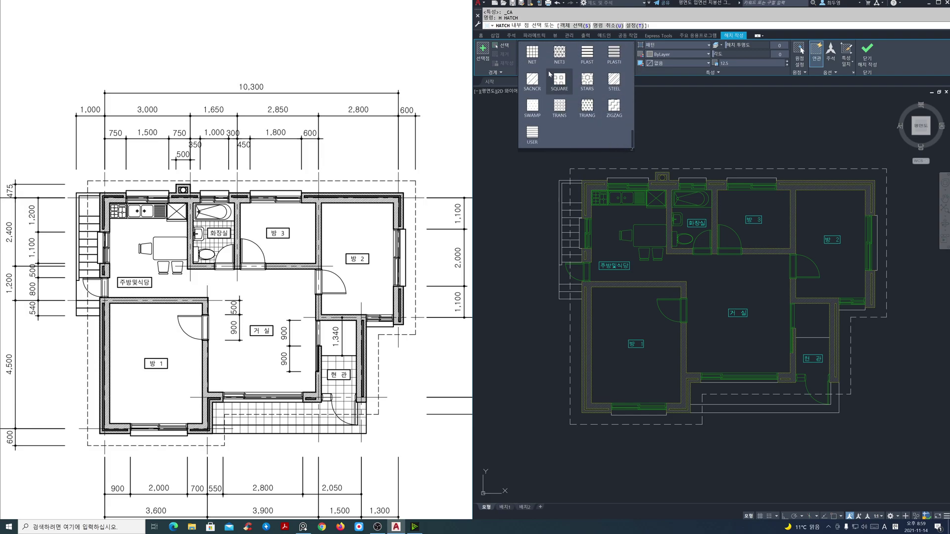
{"action": "left_click", "coordinate": [533, 54]}
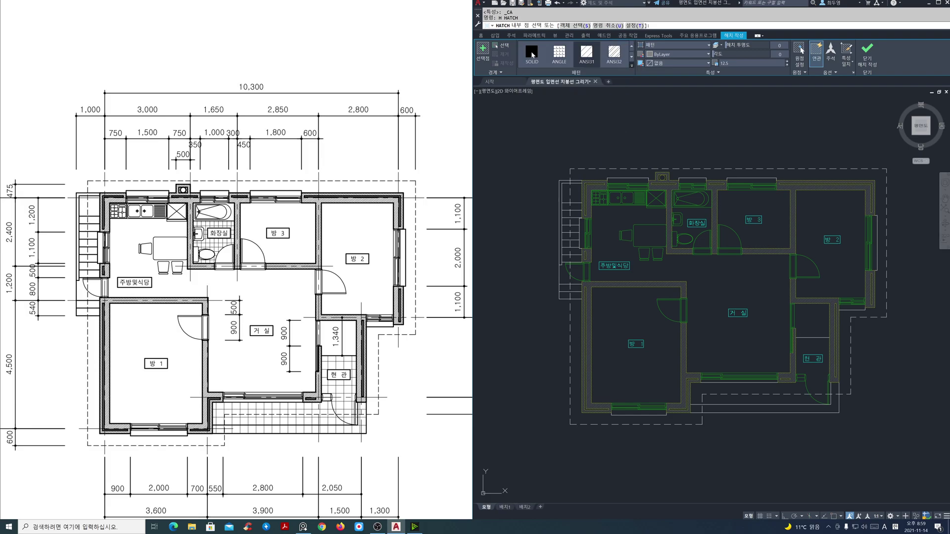
{"action": "scroll", "coordinate": [695, 212], "scroll_direction": "up", "scroll_amount": 4}
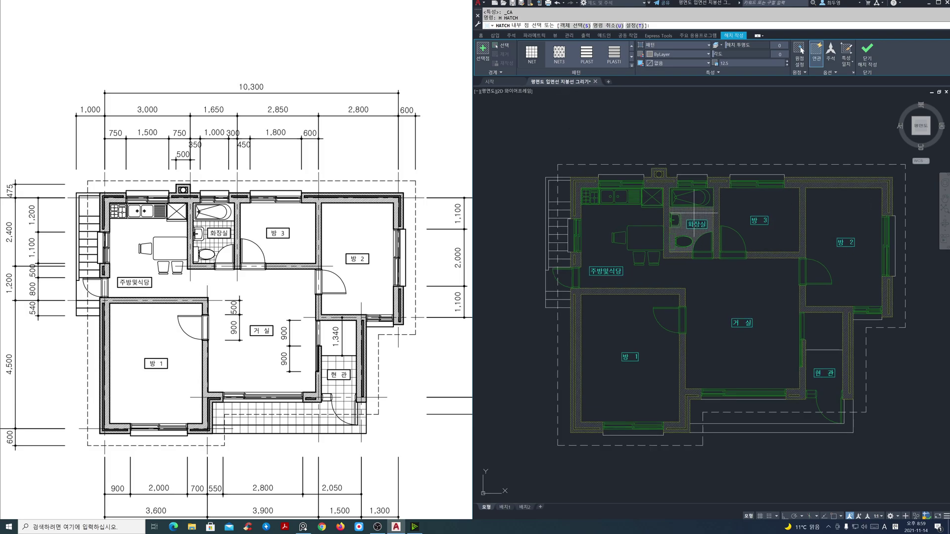
{"action": "scroll", "coordinate": [695, 212], "scroll_direction": "up", "scroll_amount": 2}
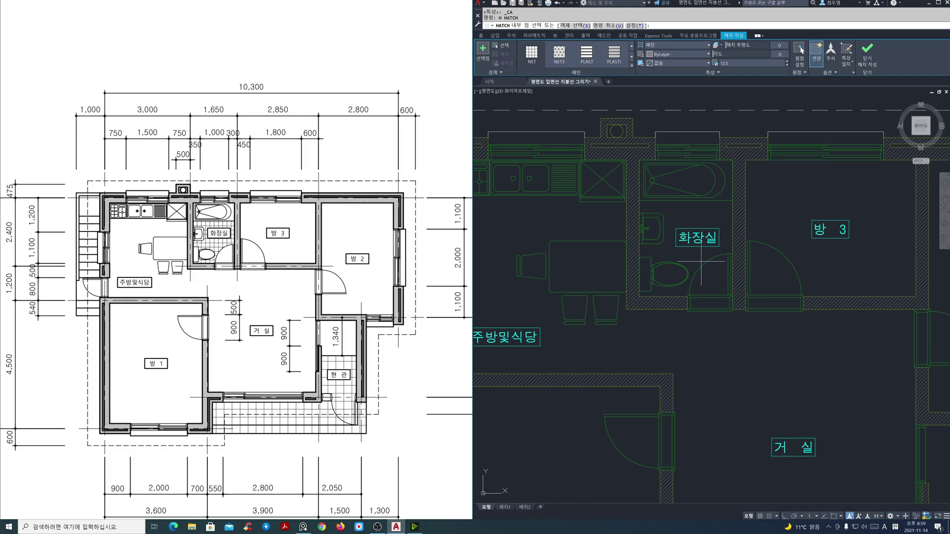
{"action": "left_click", "coordinate": [697, 262]}
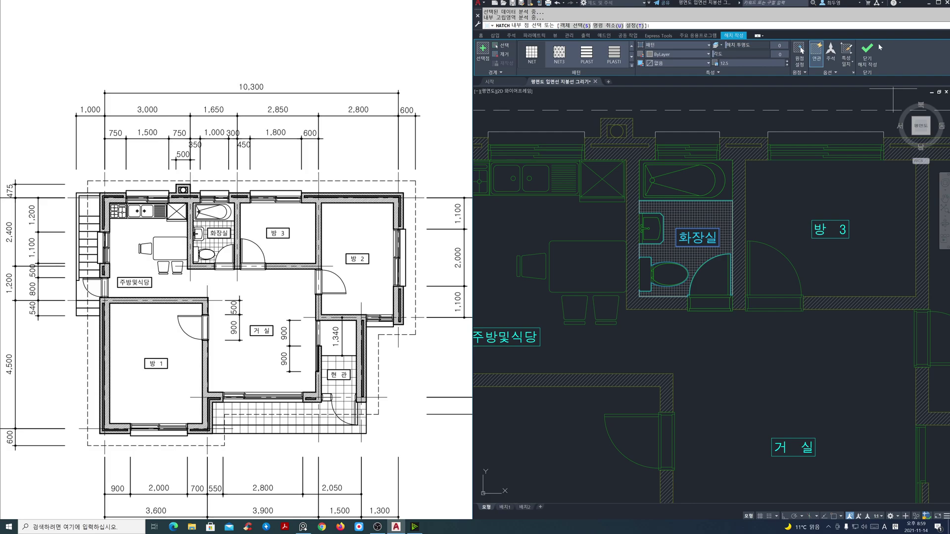
{"action": "left_click", "coordinate": [868, 55]}
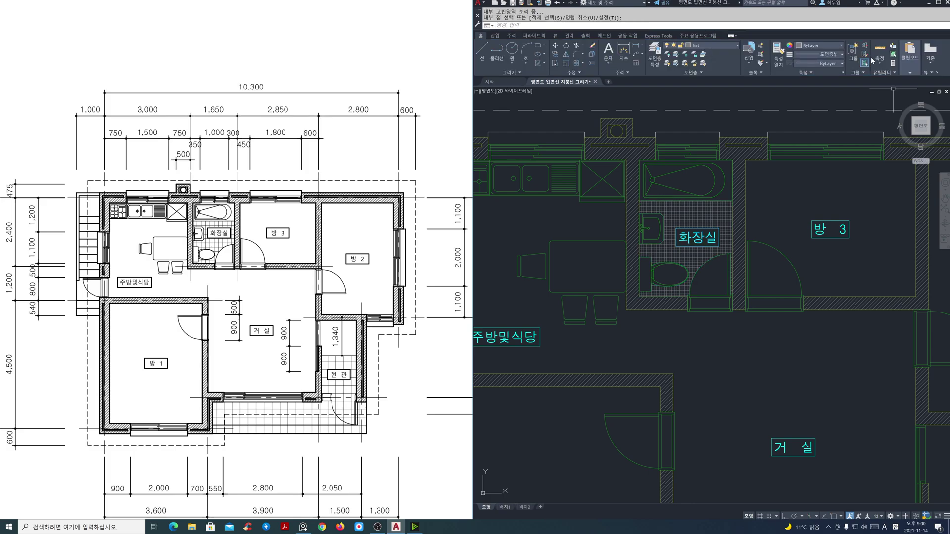
Compare the bathroom tiles with the reference and adjust that hatch's scale, trying 40 first and settling on 50
{"action": "scroll", "coordinate": [687, 221], "scroll_direction": "up", "scroll_amount": 1}
{"action": "scroll", "coordinate": [688, 220], "scroll_direction": "up", "scroll_amount": 1}
{"action": "scroll", "coordinate": [216, 226], "scroll_direction": "up", "scroll_amount": 6}
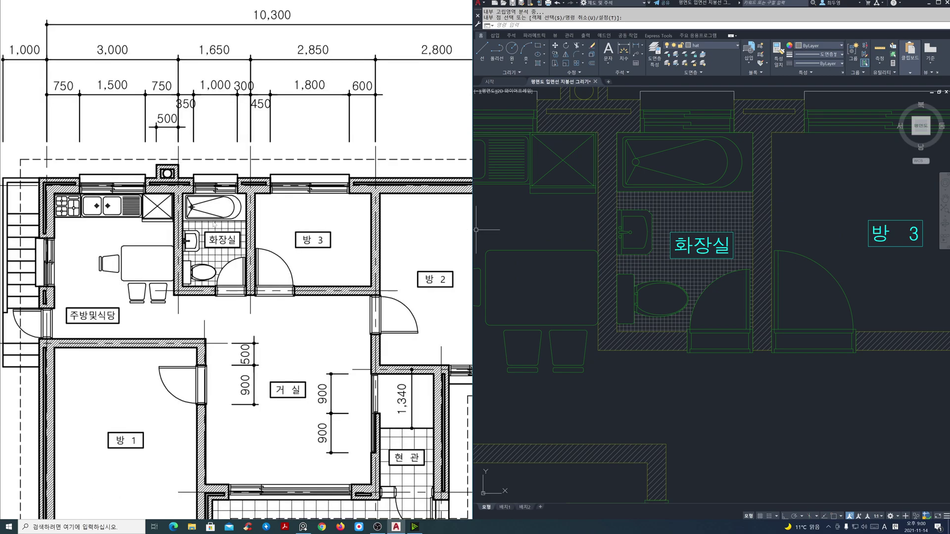
{"action": "mouse_move", "coordinate": [690, 228]}
{"action": "middle_mouse_down"}
{"action": "mouse_move", "coordinate": [721, 279]}
{"action": "mouse_move", "coordinate": [725, 270]}
{"action": "middle_mouse_up"}
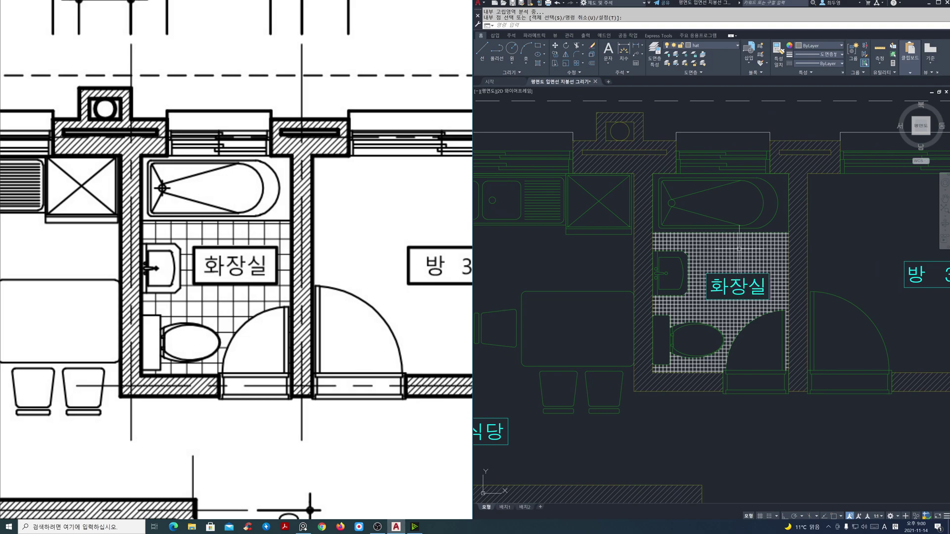
{"action": "left_click", "coordinate": [739, 249]}
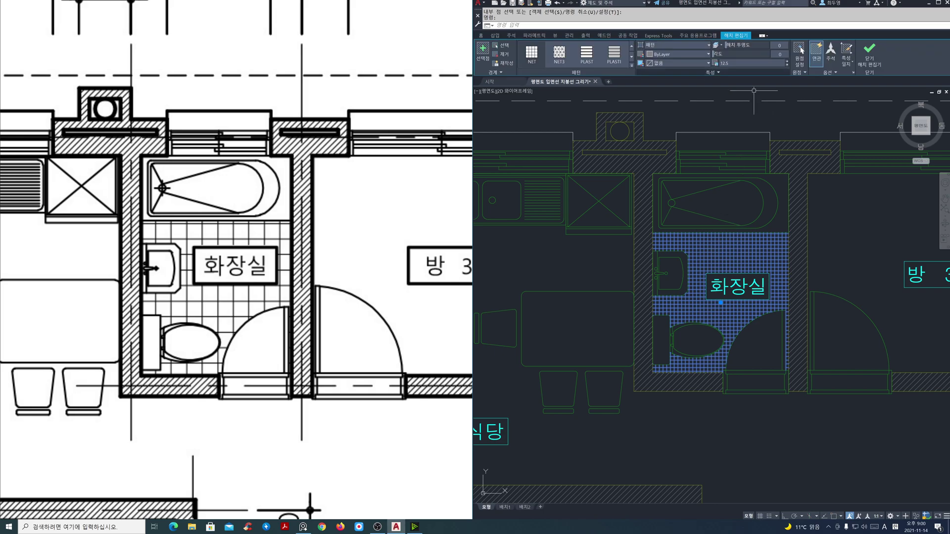
{"action": "left_click", "coordinate": [750, 63]}
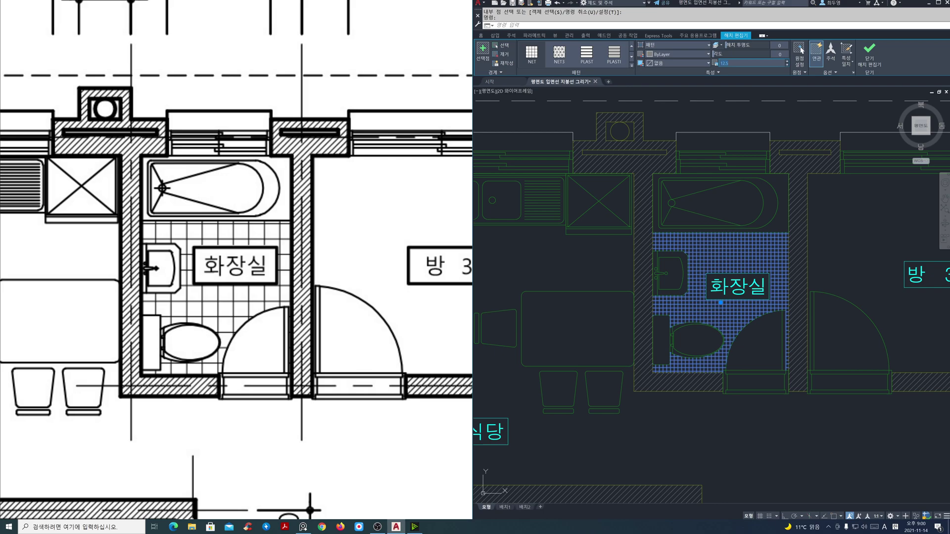
{"action": "type", "text": "40"}
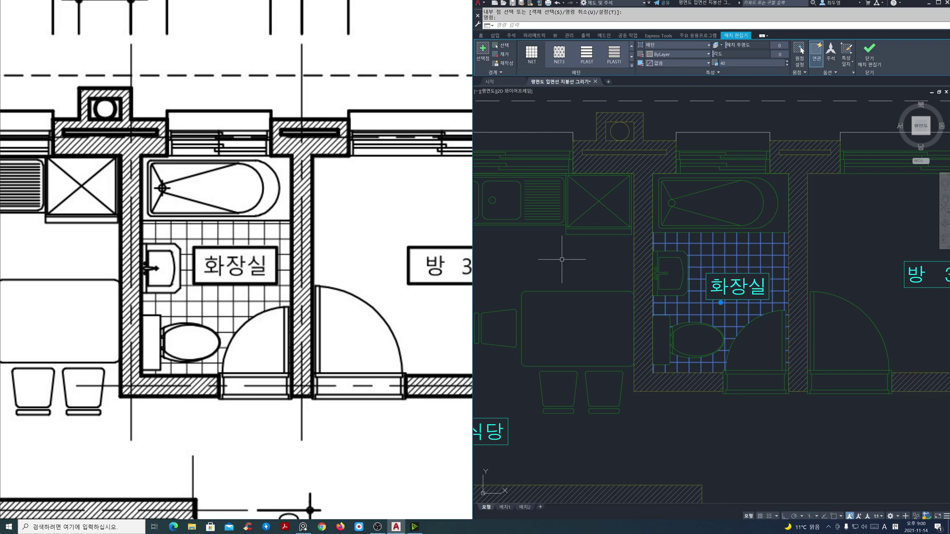
{"action": "left_click", "coordinate": [727, 63]}
{"action": "type", "text": "50"}
{"action": "key", "text": "Escape"}
{"action": "left_click", "coordinate": [731, 63]}
{"action": "type", "text": "50"}
{"action": "key", "text": "Return"}
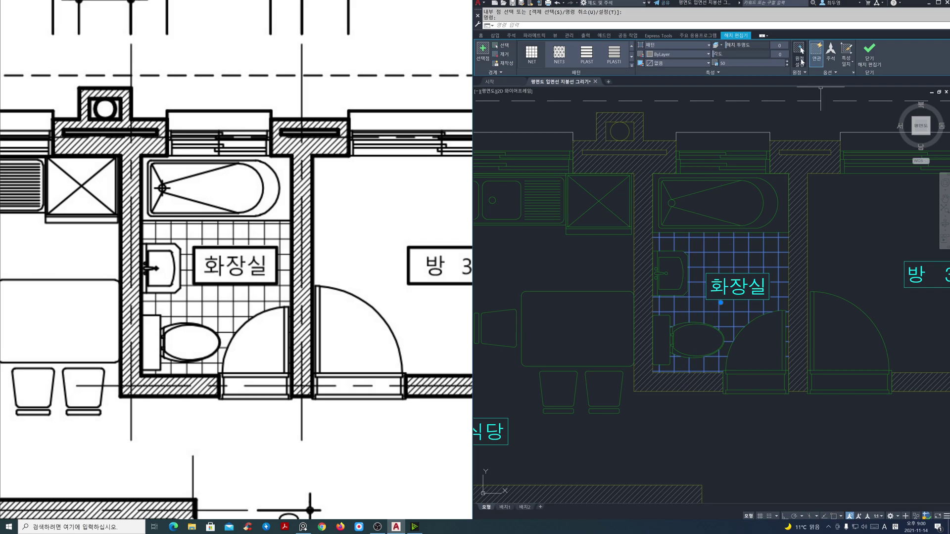
Set the bathroom hatch's origin at the upper-right corner of its tiled area and finish the edit
{"action": "left_click", "coordinate": [801, 50]}
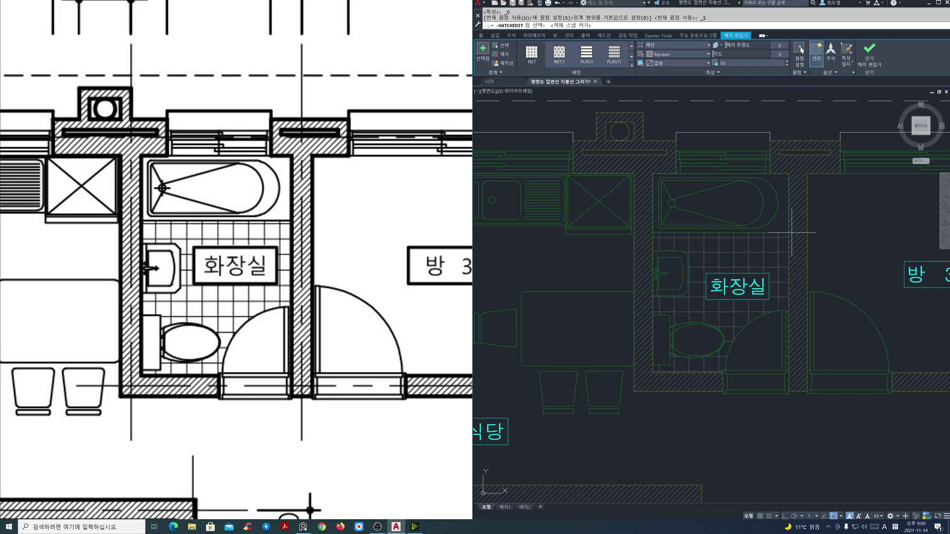
{"action": "left_click", "coordinate": [788, 242]}
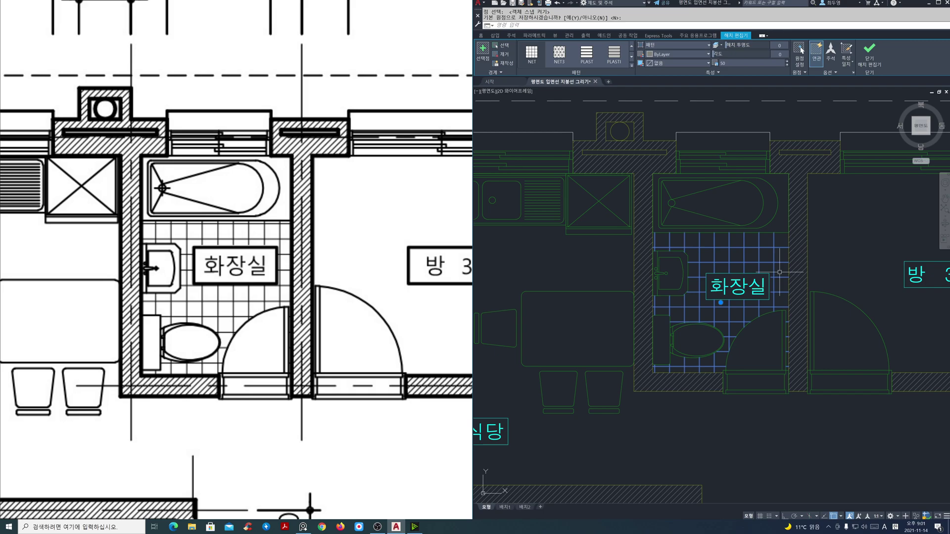
{"action": "left_click", "coordinate": [875, 65]}
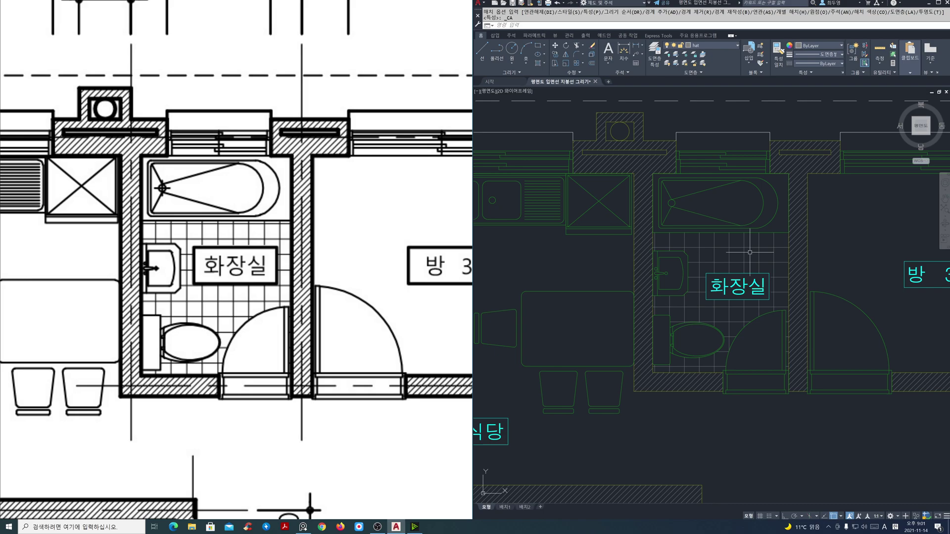
Examine the entrance (현관) and porch tiling in the reference drawing and locate the same areas in the plan
{"action": "scroll", "coordinate": [243, 291], "scroll_direction": "down", "scroll_amount": 8}
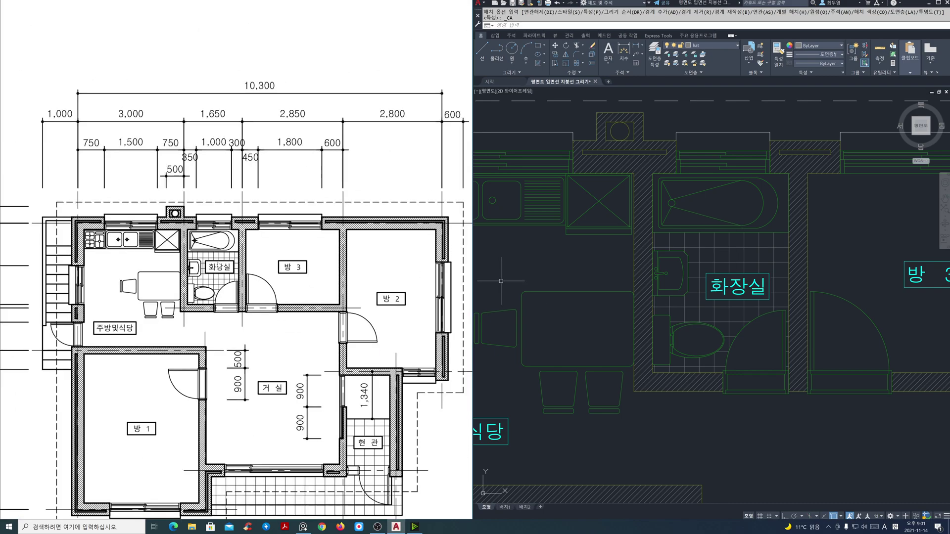
{"action": "scroll", "coordinate": [323, 379], "scroll_direction": "up", "scroll_amount": 3}
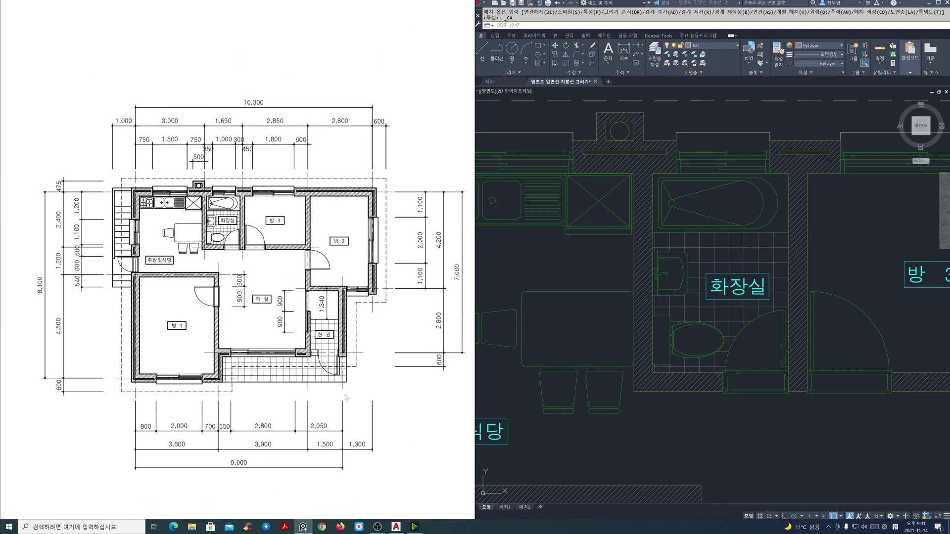
{"action": "scroll", "coordinate": [323, 378], "scroll_direction": "up", "scroll_amount": 4}
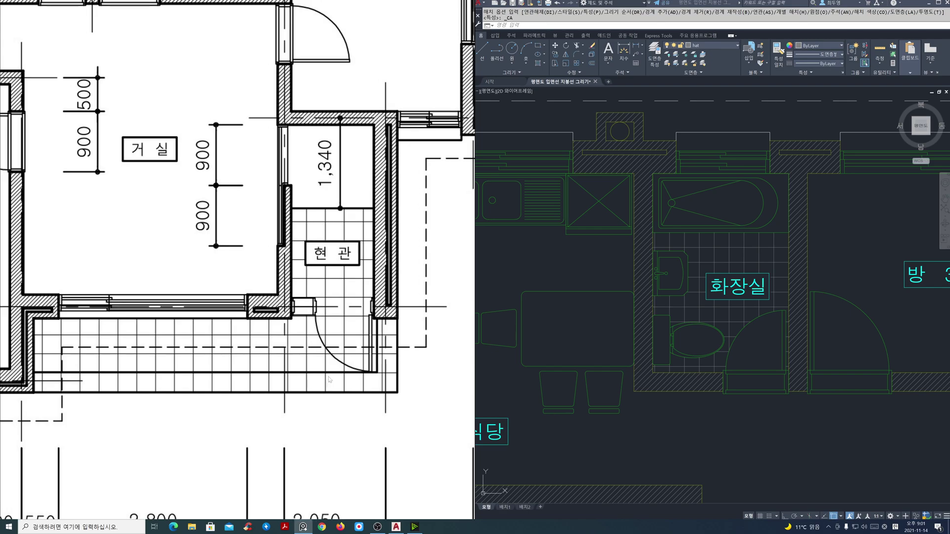
{"action": "scroll", "coordinate": [345, 381], "scroll_direction": "down", "scroll_amount": 1}
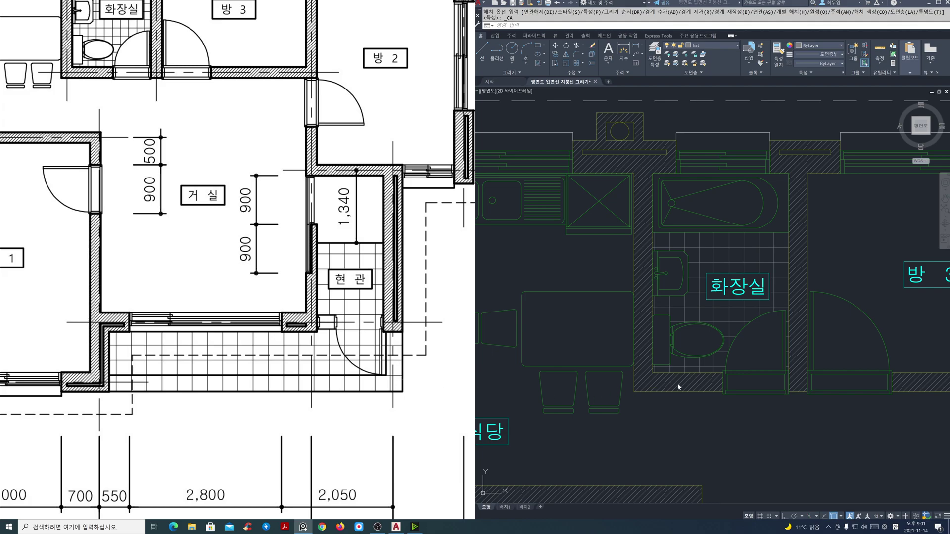
{"action": "scroll", "coordinate": [371, 339], "scroll_direction": "down", "scroll_amount": 3}
{"action": "scroll", "coordinate": [363, 327], "scroll_direction": "up", "scroll_amount": 3}
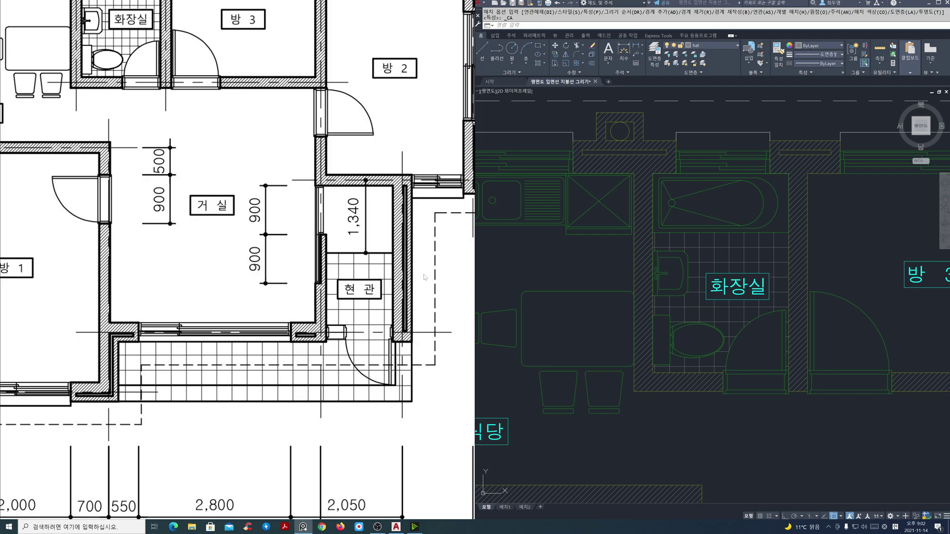
{"action": "scroll", "coordinate": [676, 321], "scroll_direction": "down", "scroll_amount": 6}
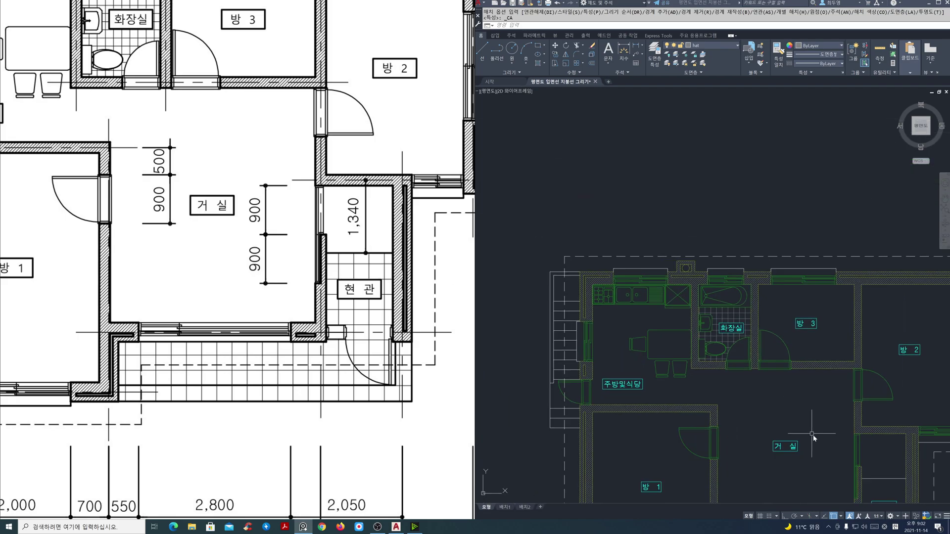
{"action": "middle_click_drag", "start_coordinate": [828, 405], "coordinate": [670, 107]}
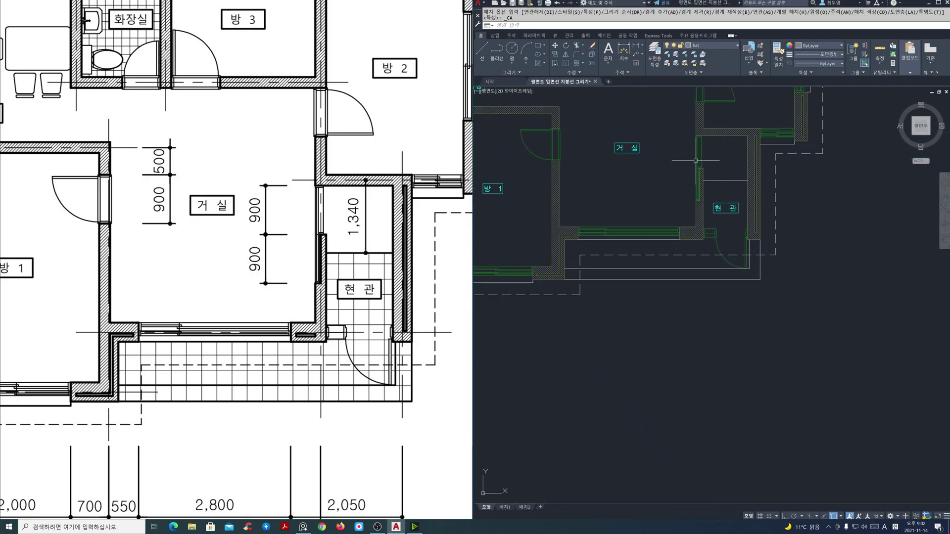
{"action": "scroll", "coordinate": [698, 193], "scroll_direction": "up", "scroll_amount": 1}
{"action": "scroll", "coordinate": [681, 211], "scroll_direction": "up", "scroll_amount": 1}
{"action": "middle_click_drag", "start_coordinate": [681, 212], "coordinate": [716, 270]}
{"action": "scroll", "coordinate": [718, 251], "scroll_direction": "up", "scroll_amount": 2}
{"action": "scroll", "coordinate": [706, 256], "scroll_direction": "up", "scroll_amount": 1}
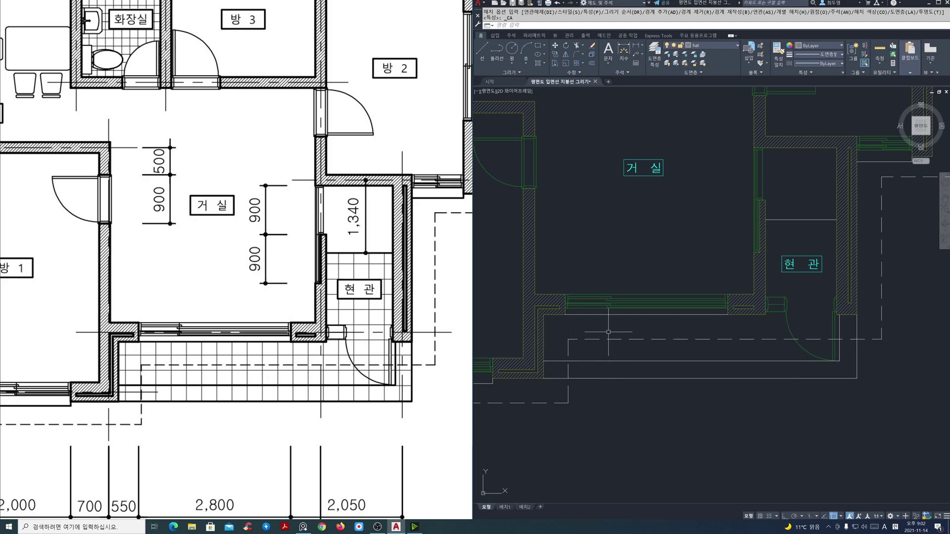
Freeze the hid layer, which holds the dashed roof outline crossing the porch
{"action": "left_click", "coordinate": [738, 45]}
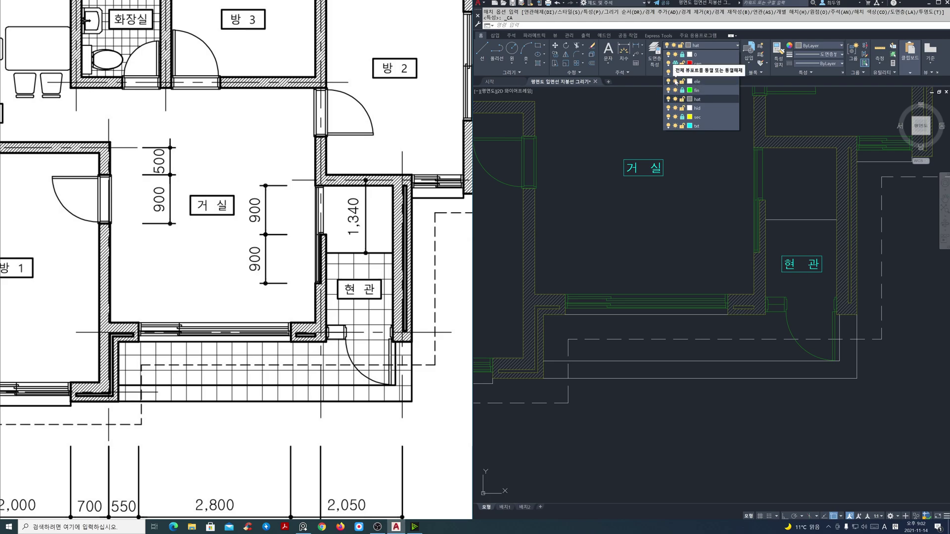
{"action": "left_click", "coordinate": [675, 108]}
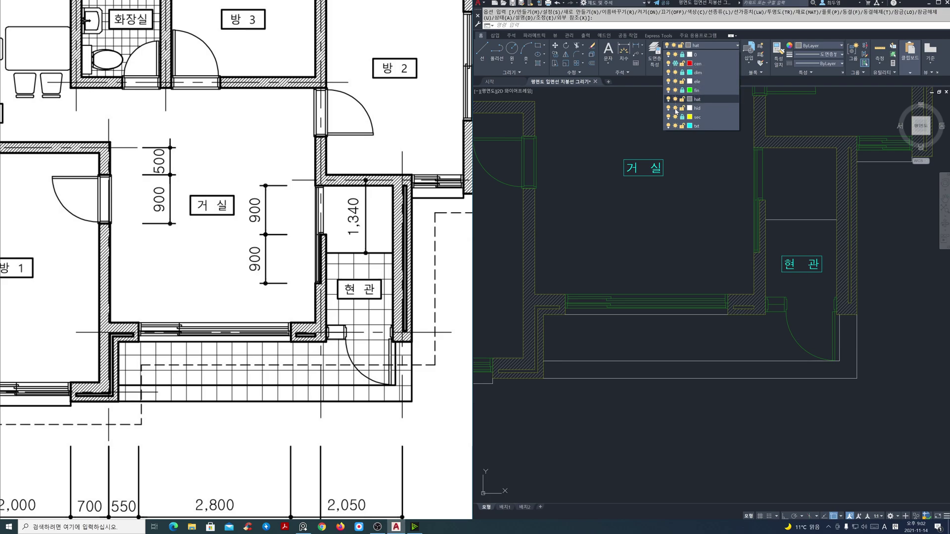
{"action": "left_click", "coordinate": [688, 236]}
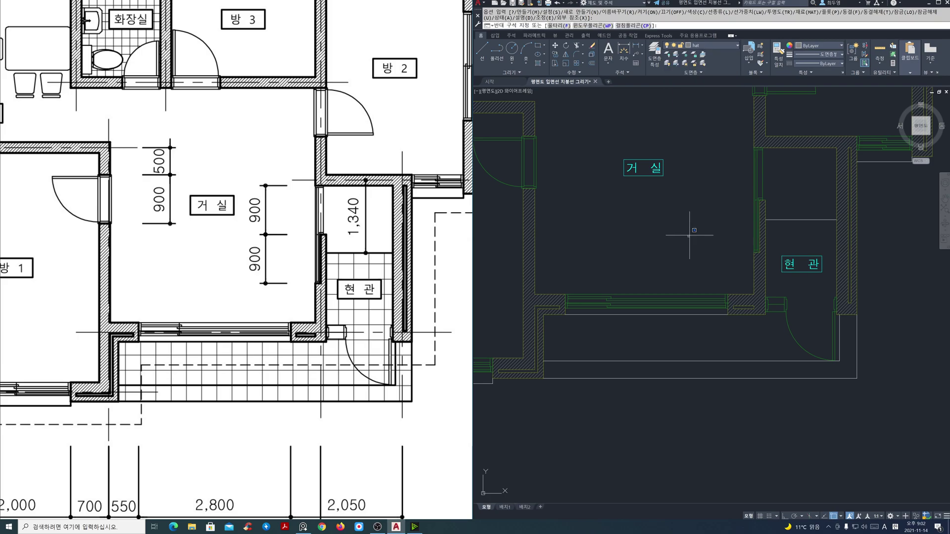
{"action": "left_click", "coordinate": [690, 231]}
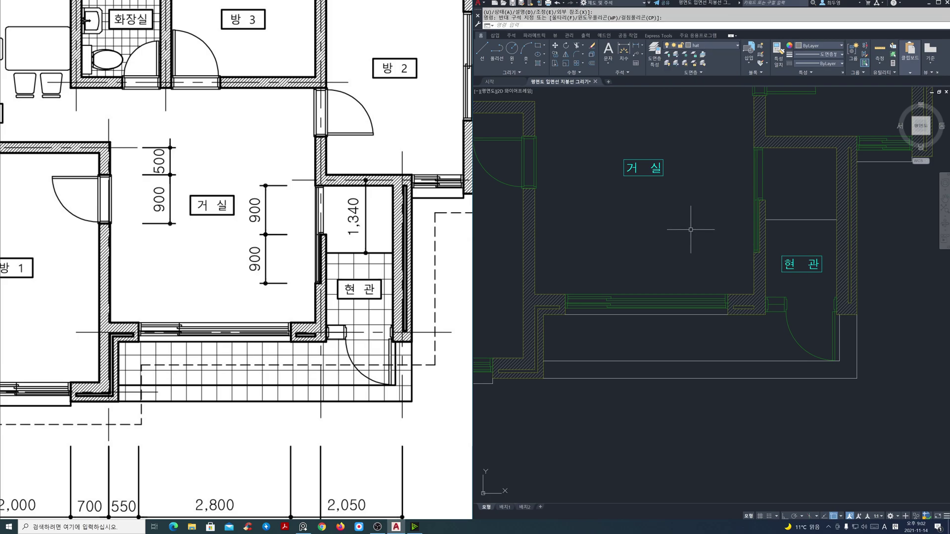
Configure a new hatch as a user-defined pattern with double lines and a spacing of 280
{"action": "type", "text": "h"}
{"action": "key", "text": "Return"}
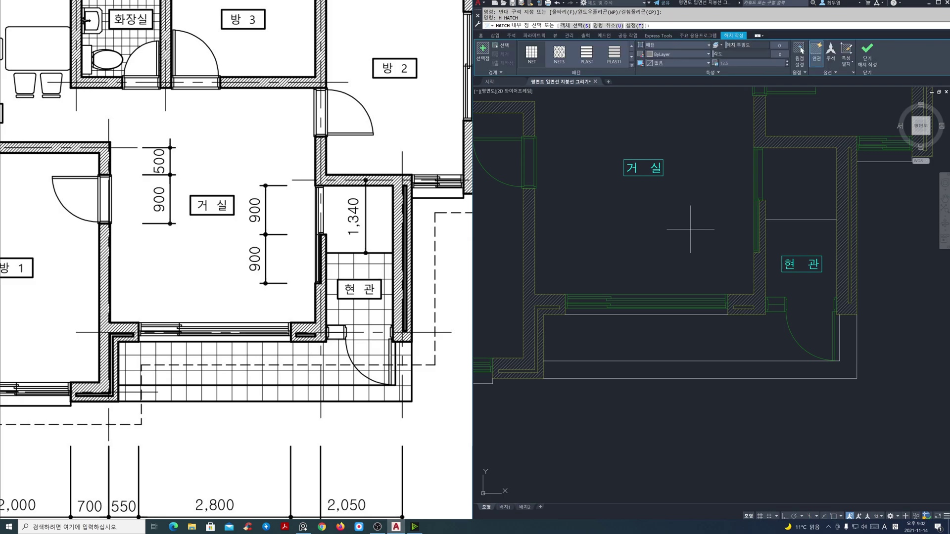
{"action": "left_click", "coordinate": [661, 44]}
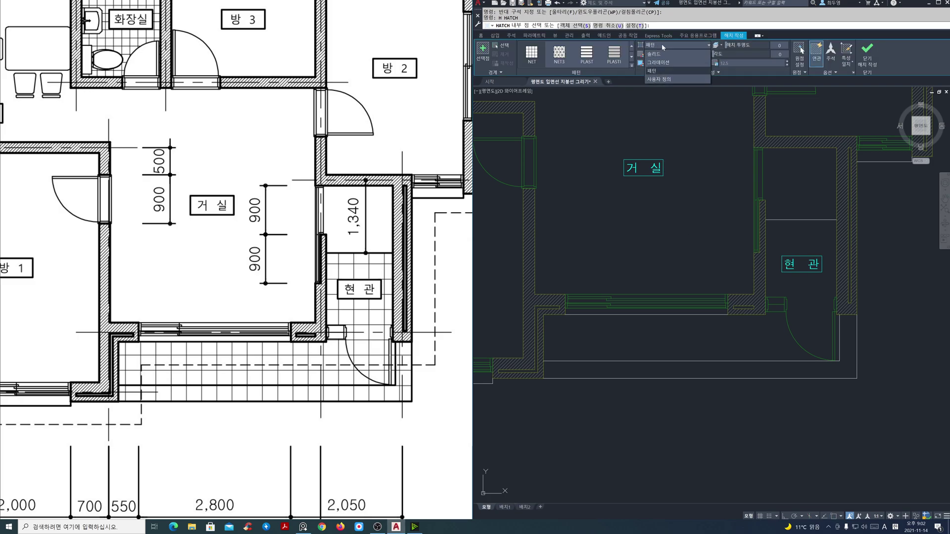
{"action": "left_click", "coordinate": [671, 79]}
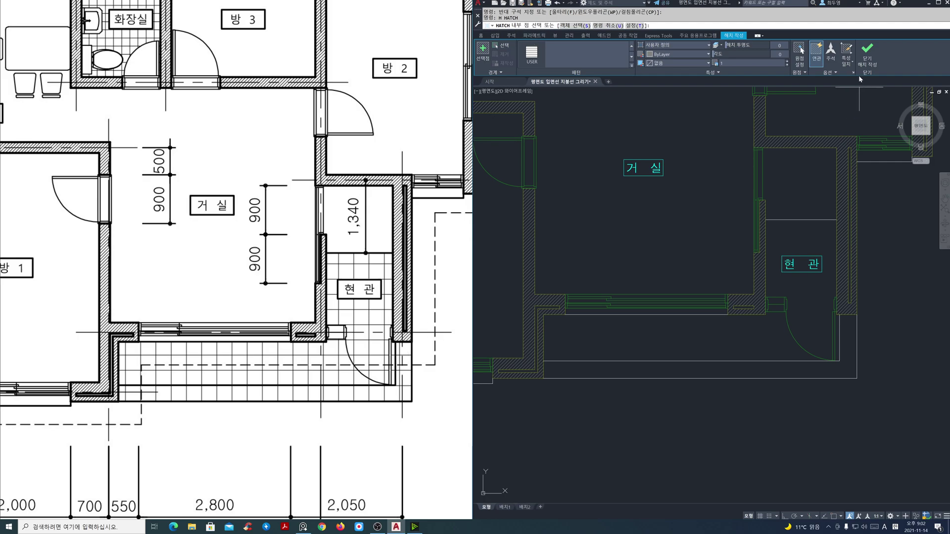
{"action": "left_click", "coordinate": [718, 72]}
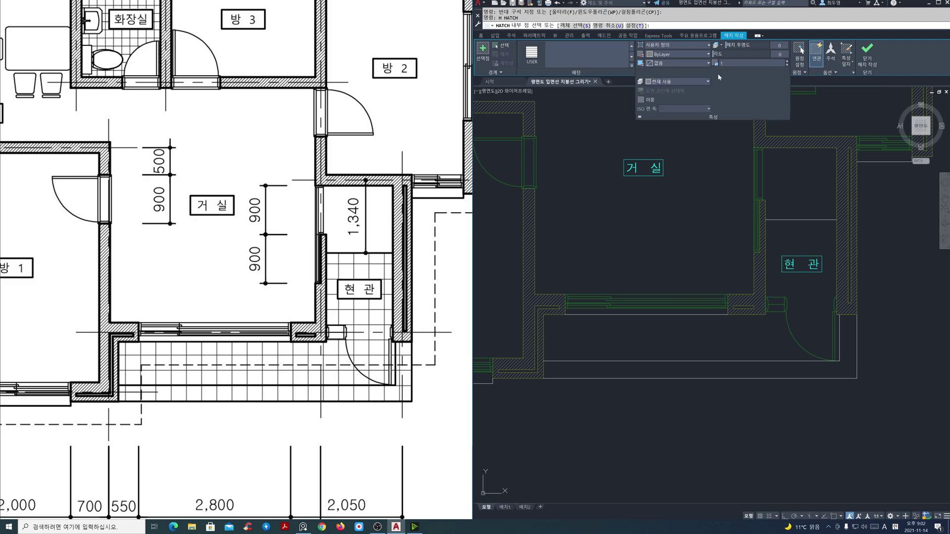
{"action": "left_click", "coordinate": [644, 101]}
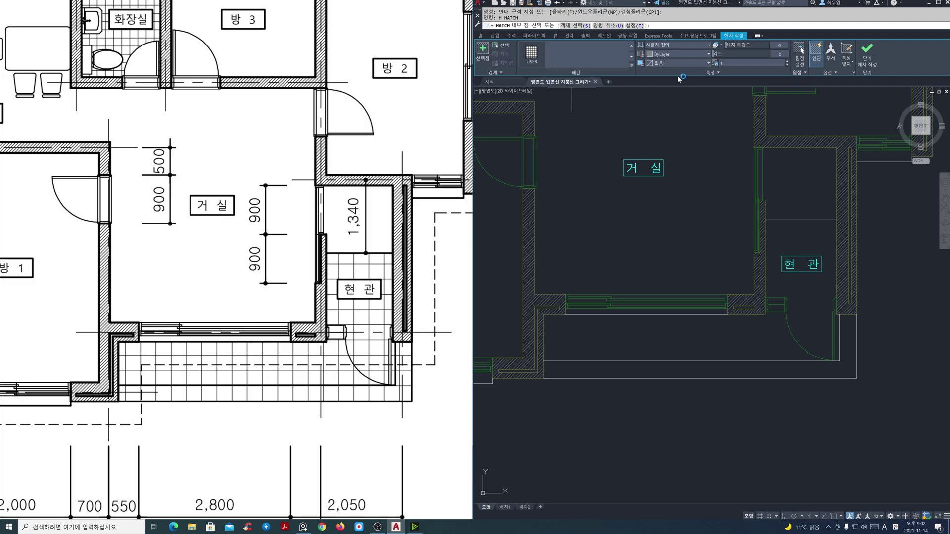
{"action": "left_click", "coordinate": [722, 63]}
Hatch the entrance (현관) and both porch areas, with the hatch origin at the porch's lower-right outer corner
{"action": "left_click", "coordinate": [797, 311]}
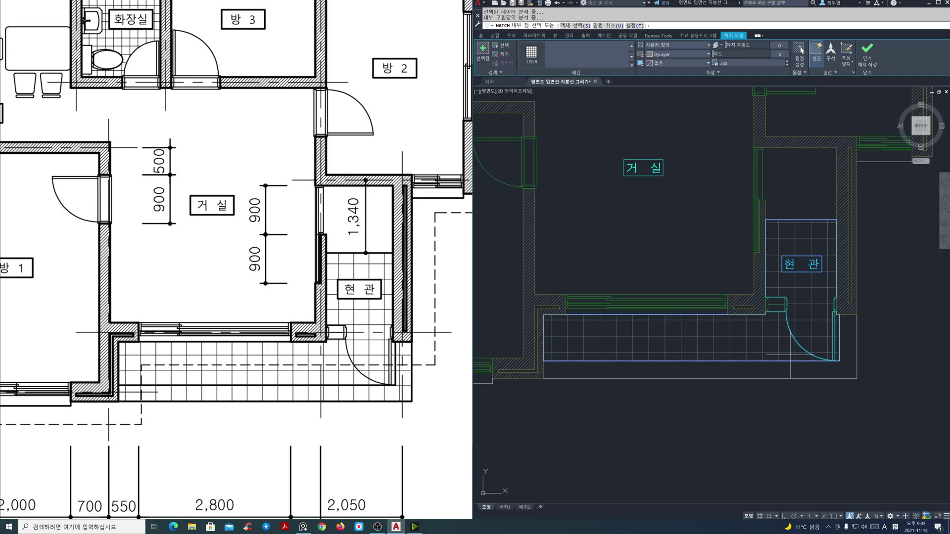
{"action": "left_click", "coordinate": [801, 368]}
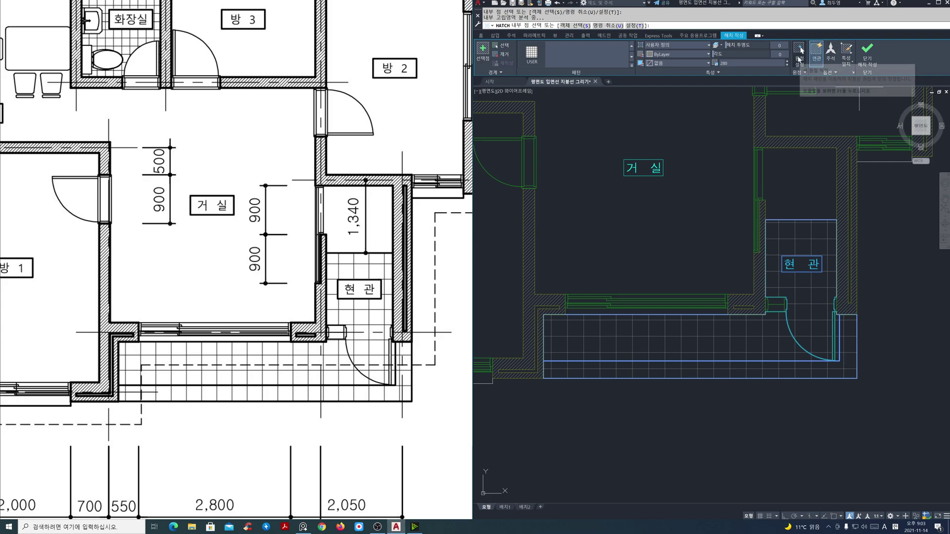
{"action": "left_click", "coordinate": [800, 54]}
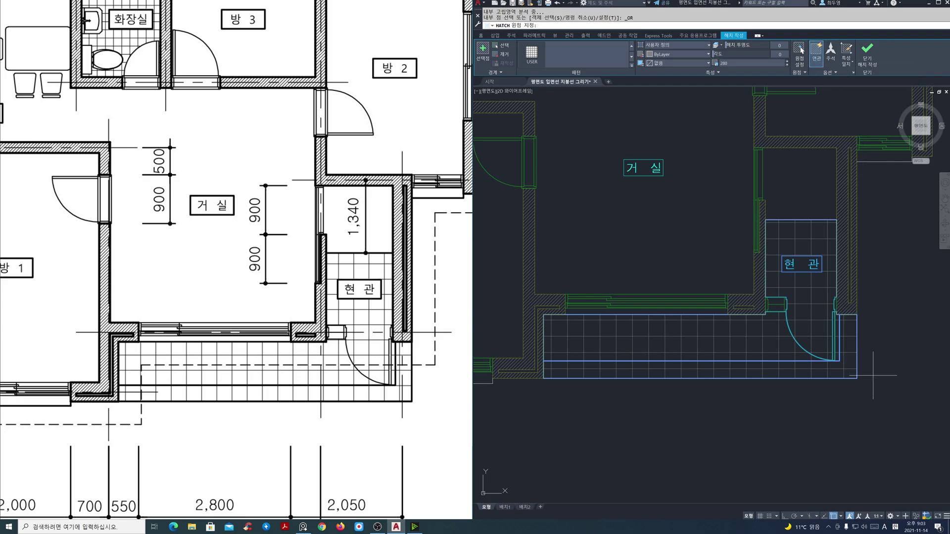
{"action": "left_click", "coordinate": [856, 377]}
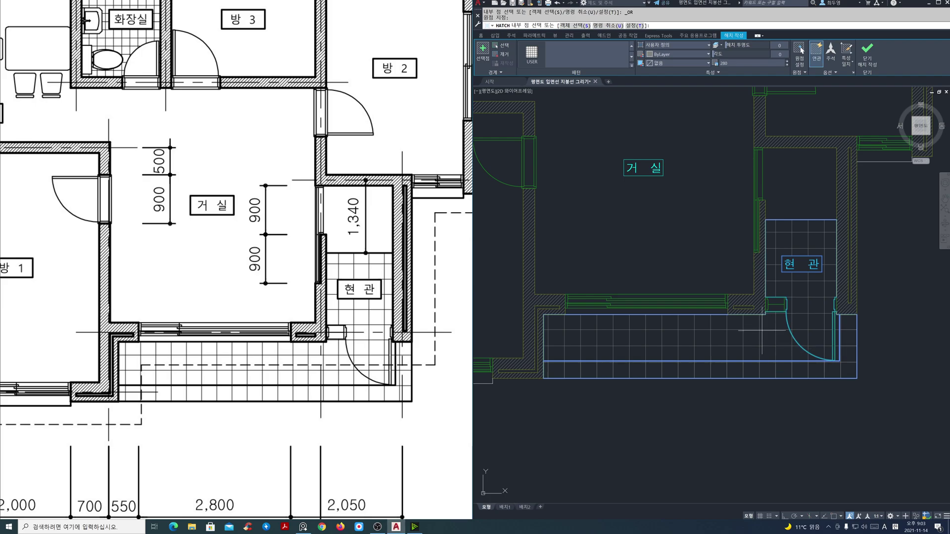
{"action": "left_click", "coordinate": [867, 51]}
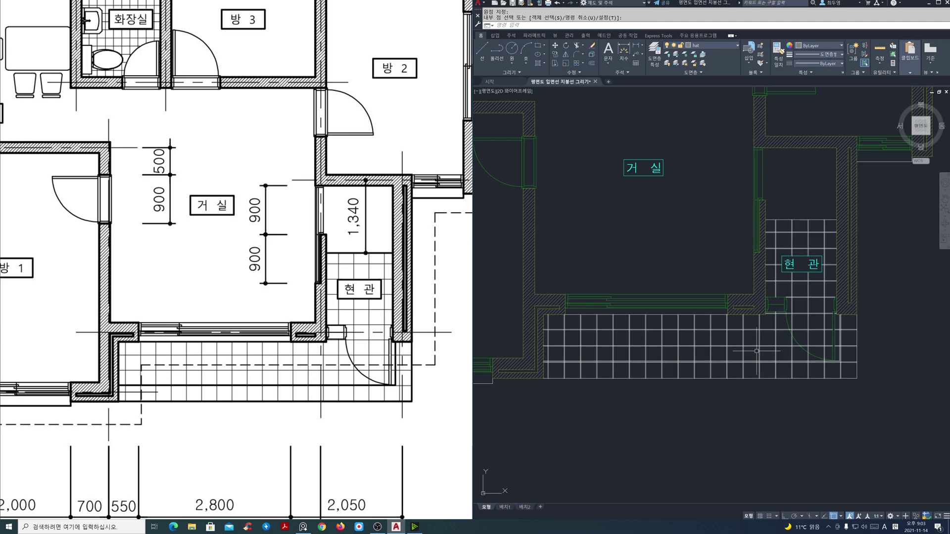
Check the whole plan against the reference drawing and thaw the cen and hid layers
{"action": "scroll", "coordinate": [755, 350], "scroll_direction": "down", "scroll_amount": 5}
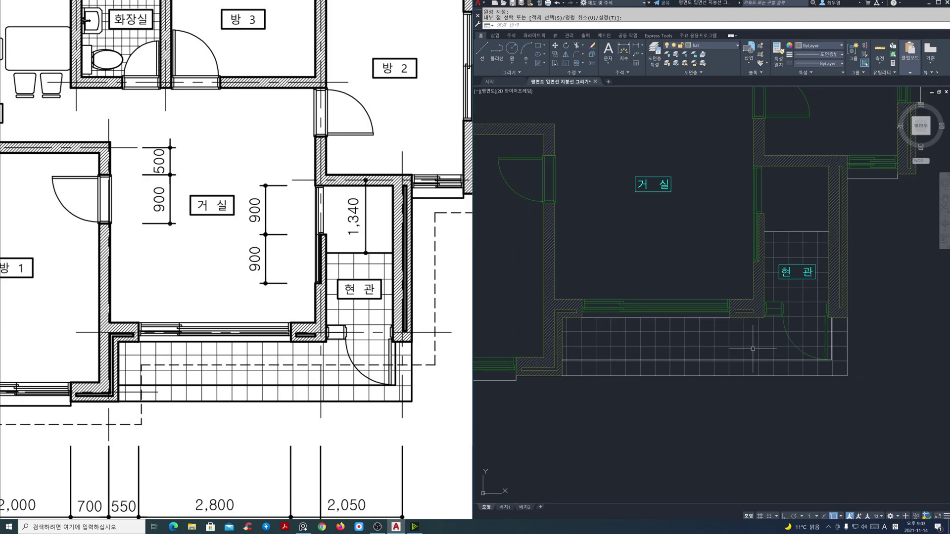
{"action": "middle_click_drag", "start_coordinate": [695, 286], "coordinate": [730, 362]}
{"action": "scroll", "coordinate": [254, 242], "scroll_direction": "down", "scroll_amount": 5}
{"action": "middle_click_drag", "start_coordinate": [258, 249], "coordinate": [265, 310]}
{"action": "scroll", "coordinate": [266, 311], "scroll_direction": "up", "scroll_amount": 2}
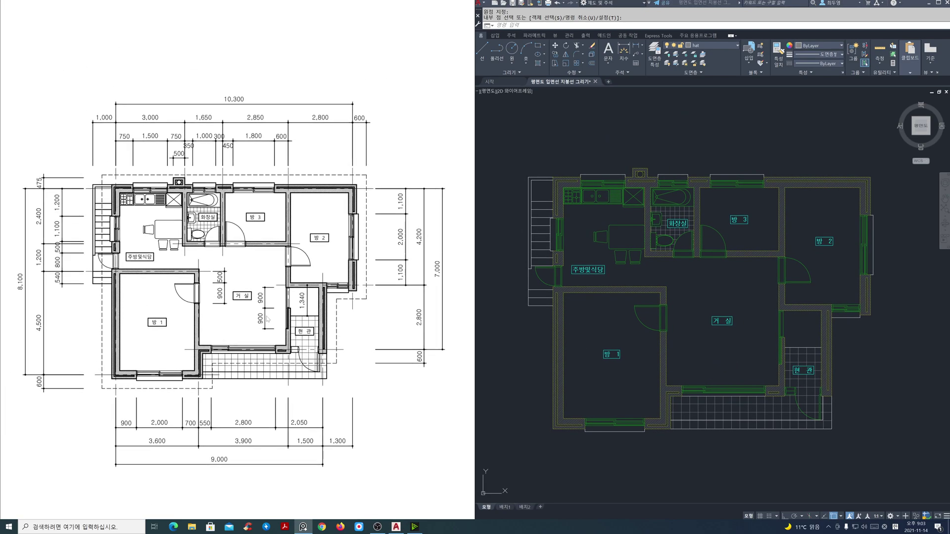
{"action": "middle_click_drag", "start_coordinate": [630, 297], "coordinate": [638, 287]}
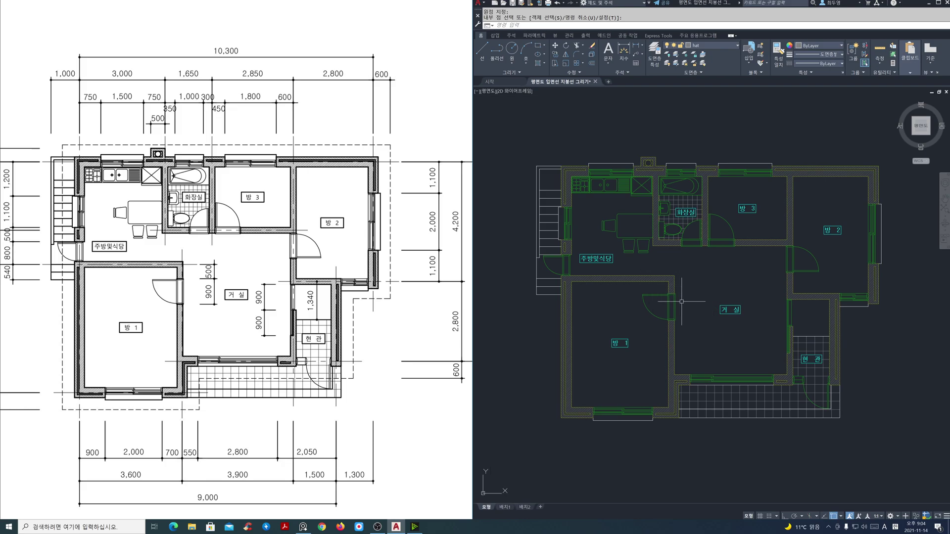
{"action": "left_click", "coordinate": [736, 50]}
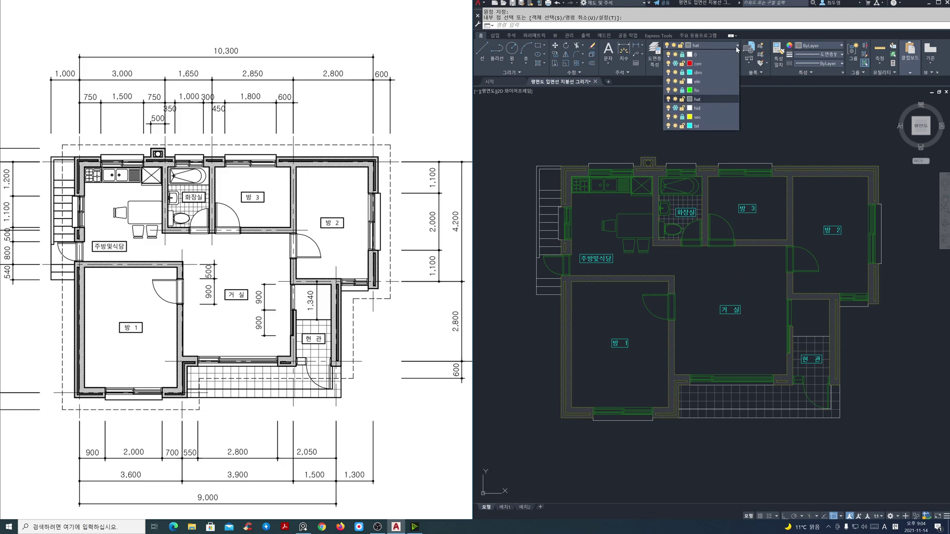
{"action": "left_click", "coordinate": [675, 63]}
{"action": "left_click", "coordinate": [675, 108]}
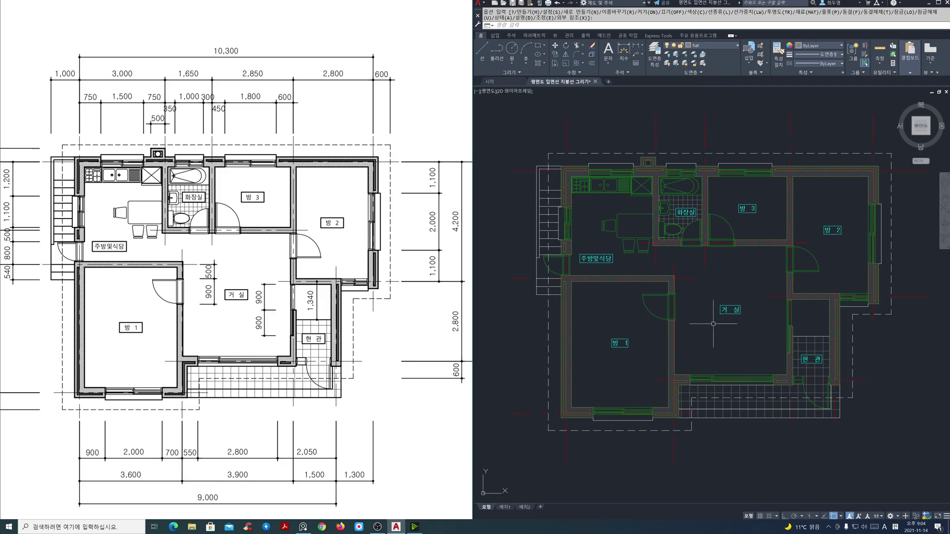
Unlock the dim, fin and sec layers and make sec the current layer
{"action": "left_click", "coordinate": [725, 46]}
{"action": "left_click", "coordinate": [683, 72]}
{"action": "left_click", "coordinate": [683, 91]}
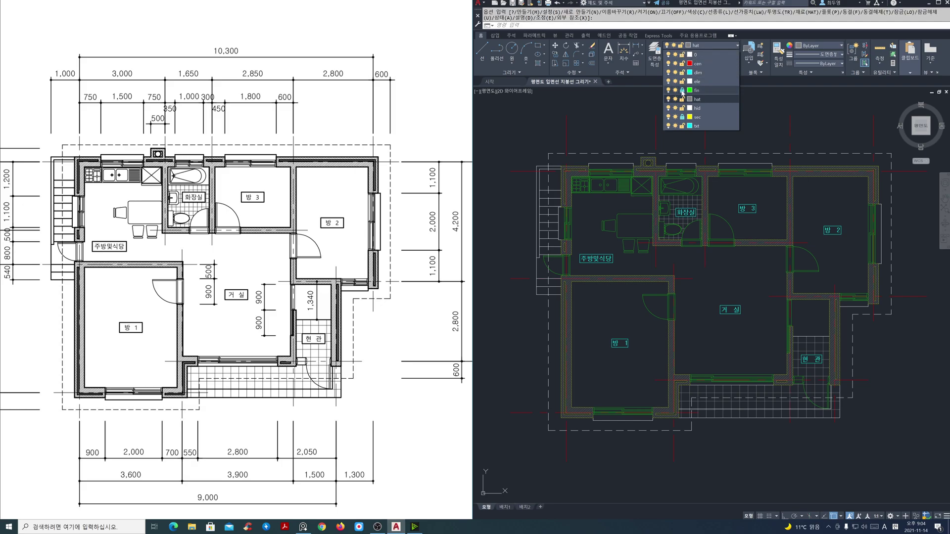
{"action": "left_click", "coordinate": [692, 117]}
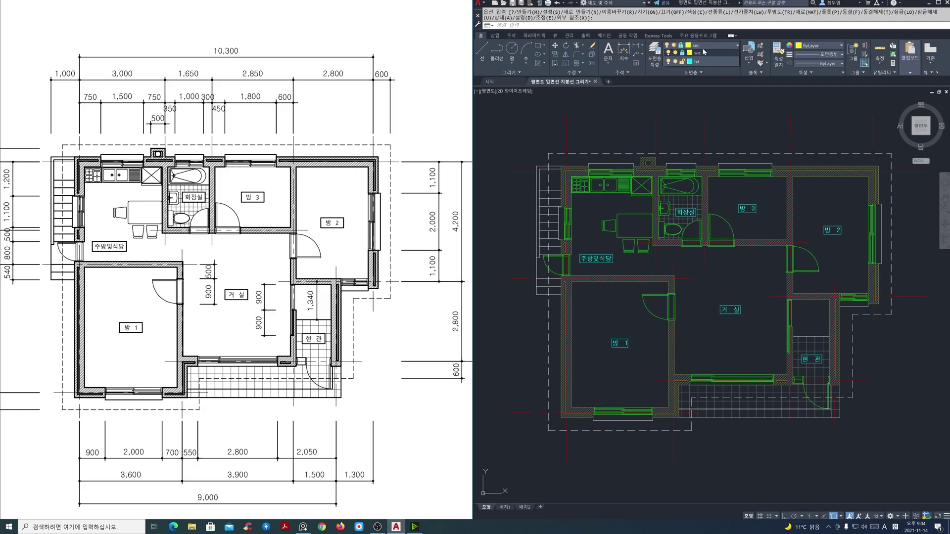
{"action": "left_click", "coordinate": [704, 49]}
{"action": "left_click", "coordinate": [683, 117]}
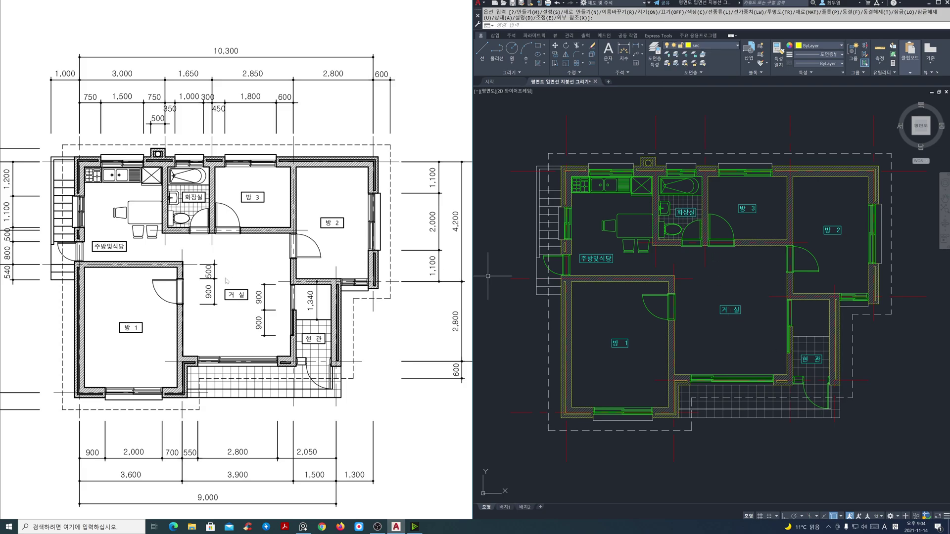
Compare the complete floor plan with the full reference drawing, using real-time Zoom to match their displayed sizes
{"action": "scroll", "coordinate": [228, 283], "scroll_direction": "down", "scroll_amount": 2}
{"action": "scroll", "coordinate": [706, 319], "scroll_direction": "down", "scroll_amount": 2}
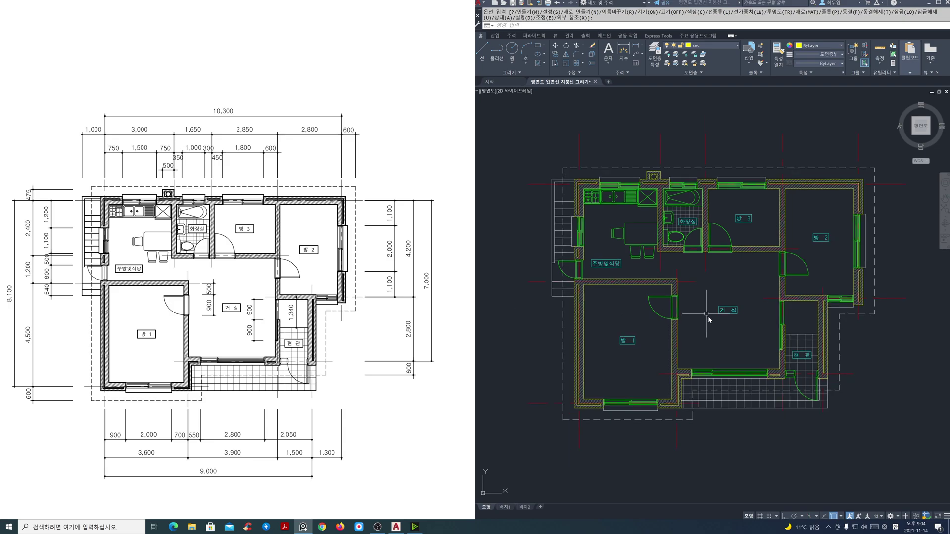
{"action": "scroll", "coordinate": [713, 317], "scroll_direction": "up", "scroll_amount": 1}
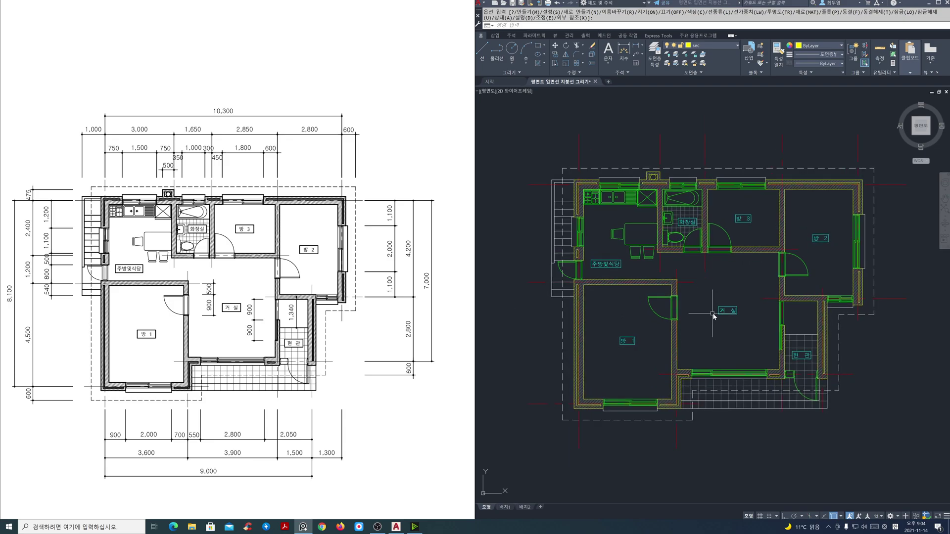
{"action": "left_click", "coordinate": [712, 314]}
{"action": "type", "text": "z"}
{"action": "key", "text": "space"}
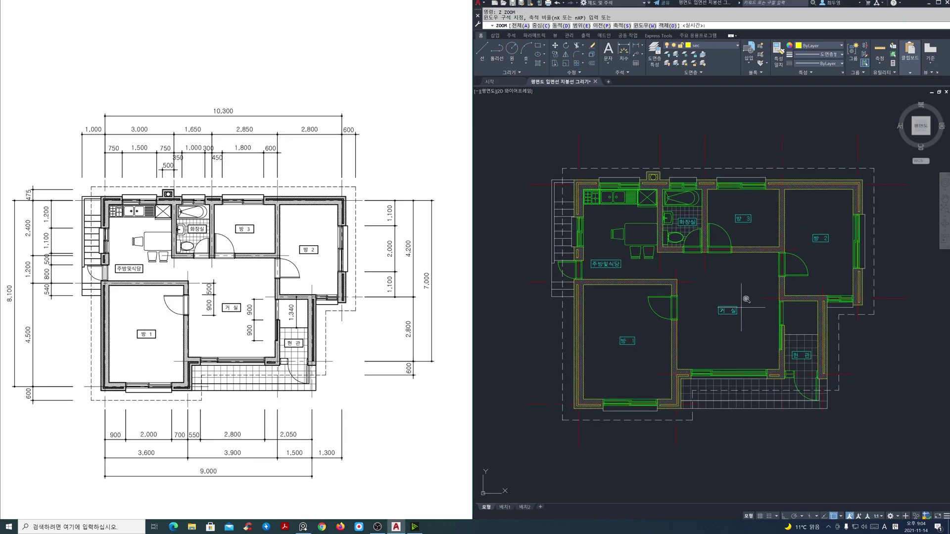
{"action": "key", "text": "space"}
{"action": "left_click_drag", "start_coordinate": [732, 284], "coordinate": [733, 307]}
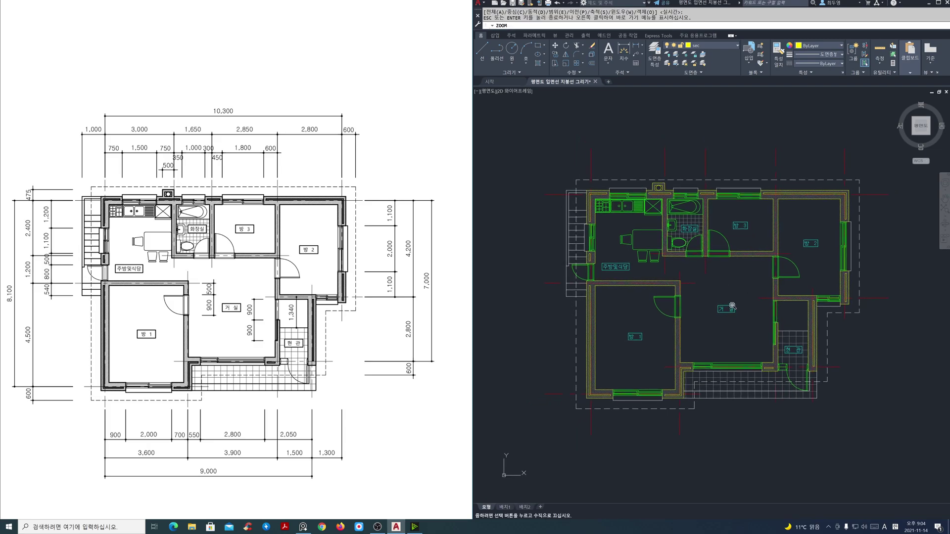
{"action": "right_click", "coordinate": [734, 306]}
{"action": "left_click", "coordinate": [742, 311]}
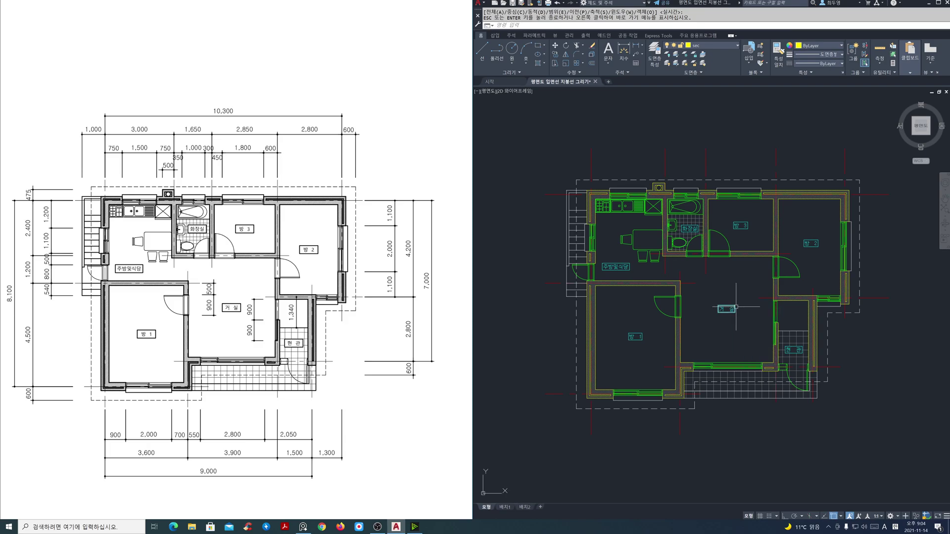